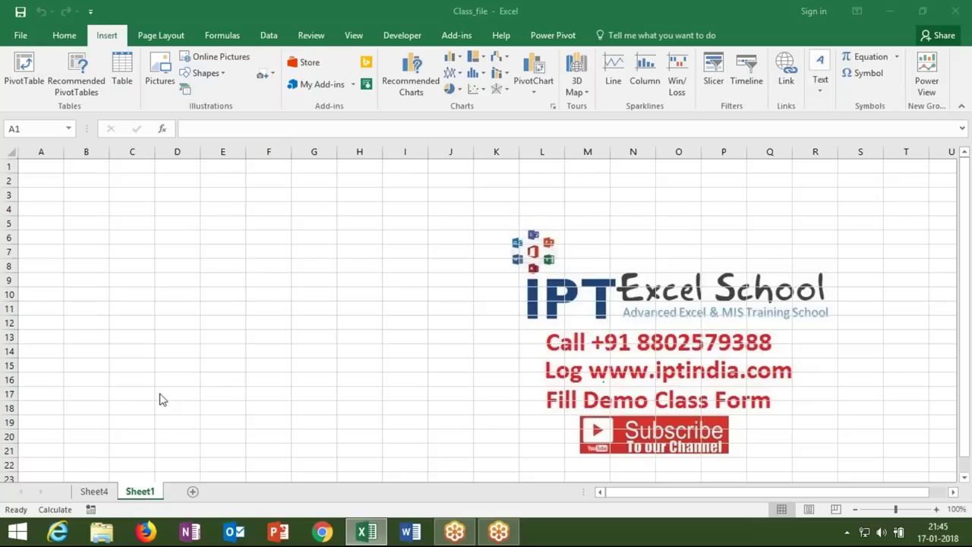
# Show the Developer tab and check the list of existing macros.
pyautogui.click(392, 25)
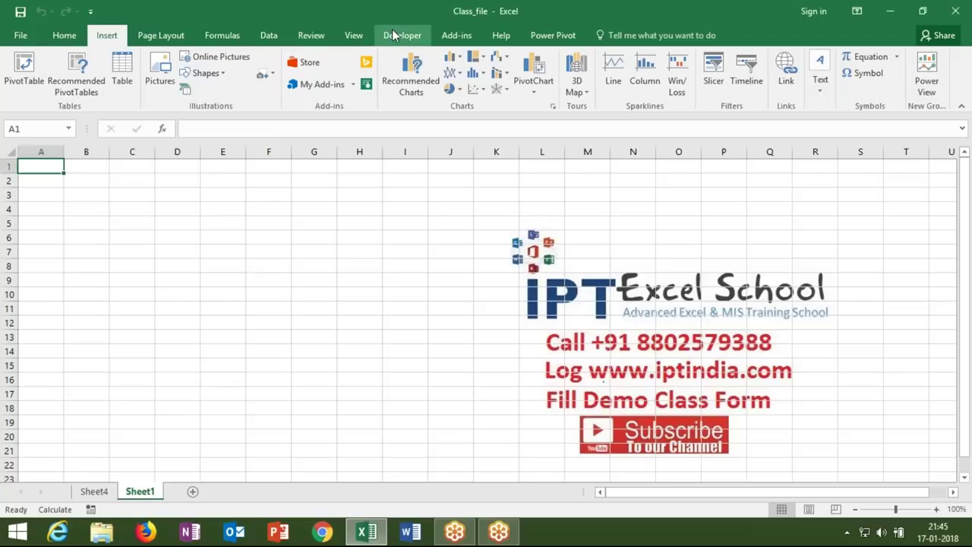
pyautogui.click(393, 35)
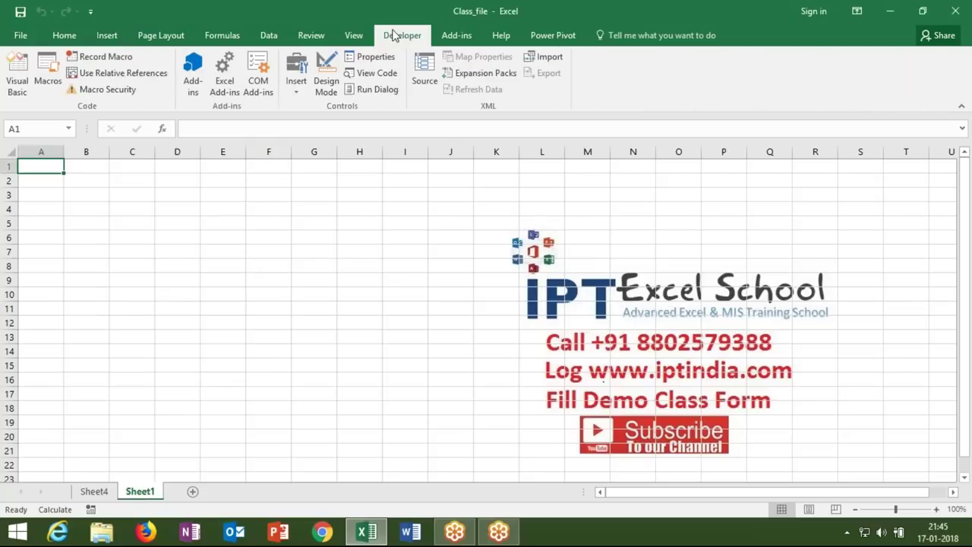
pyautogui.click(50, 68)
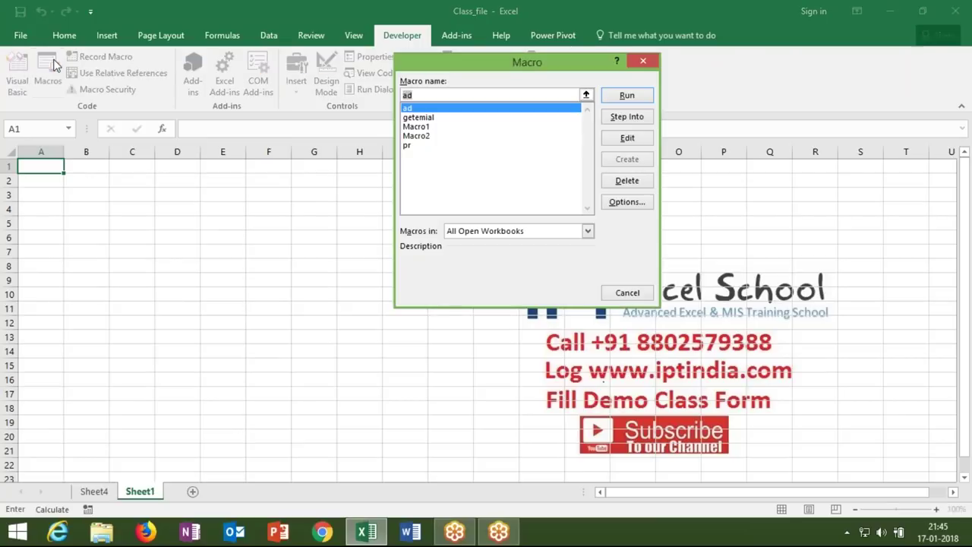
pyautogui.press('Escape')
# Open the VBA editor to view Module1–Module3, then close it again.
pyautogui.click(23, 75)
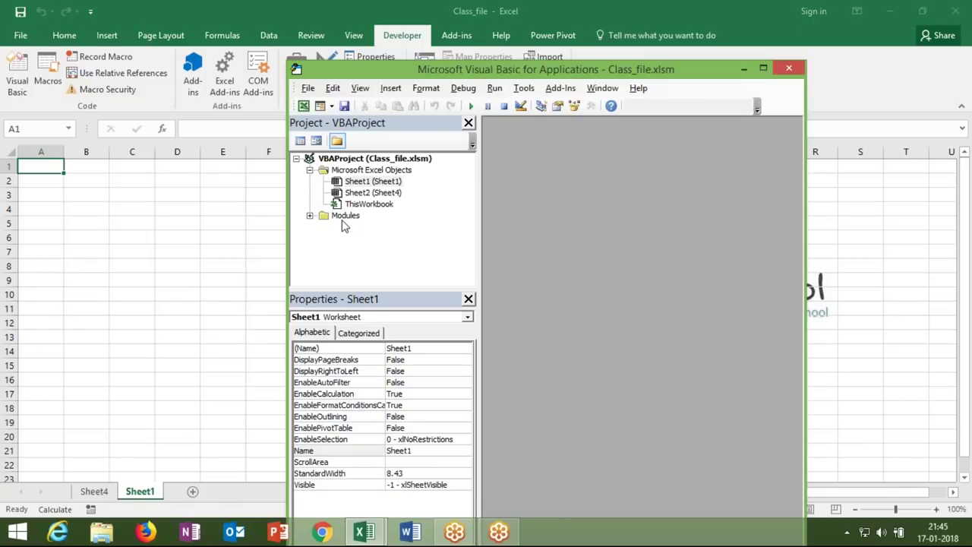
pyautogui.doubleClick(344, 218)
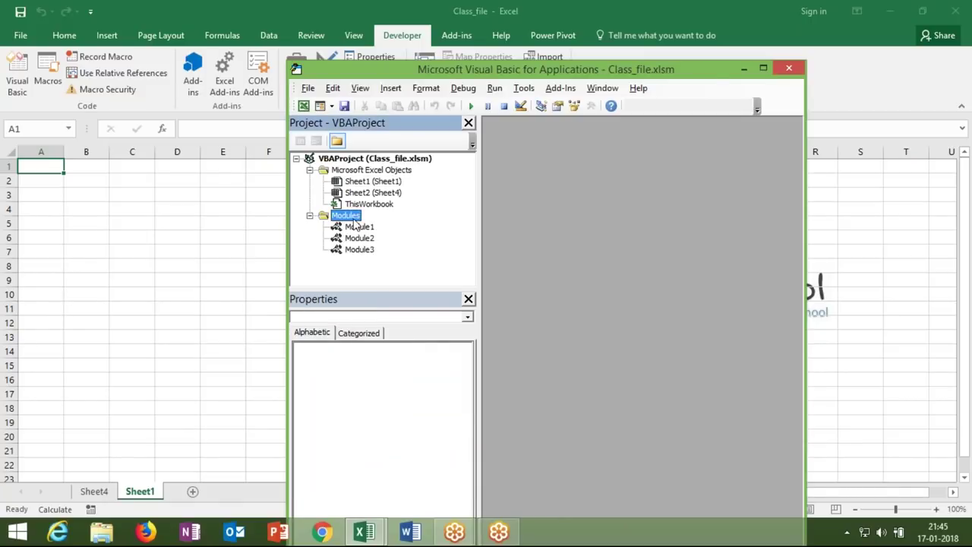
pyautogui.hotkey('alt', 'F11')
pyautogui.click(179, 233)
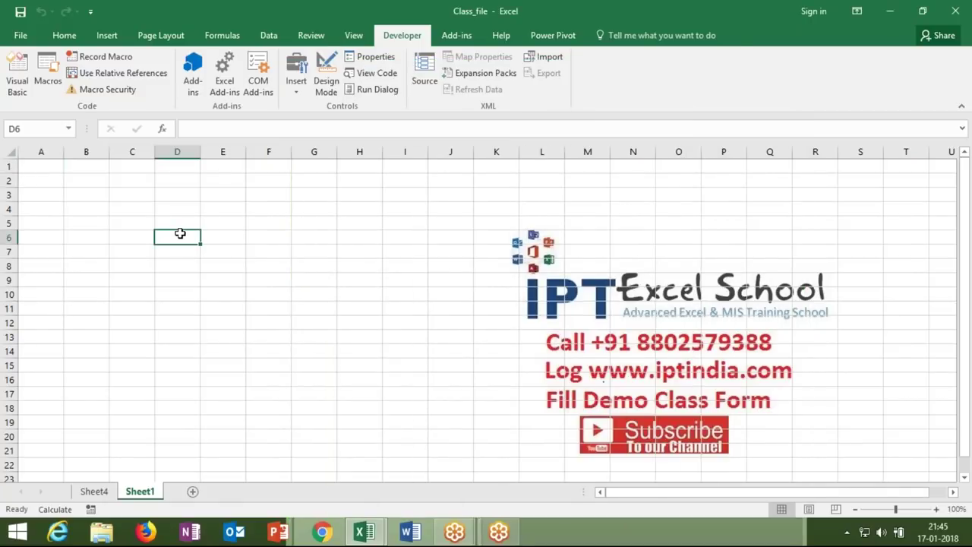
# Glance at Sheet4's data, then return to cell A1 of the empty Sheet1.
pyautogui.click(114, 492)
pyautogui.click(134, 493)
pyautogui.click(40, 169)
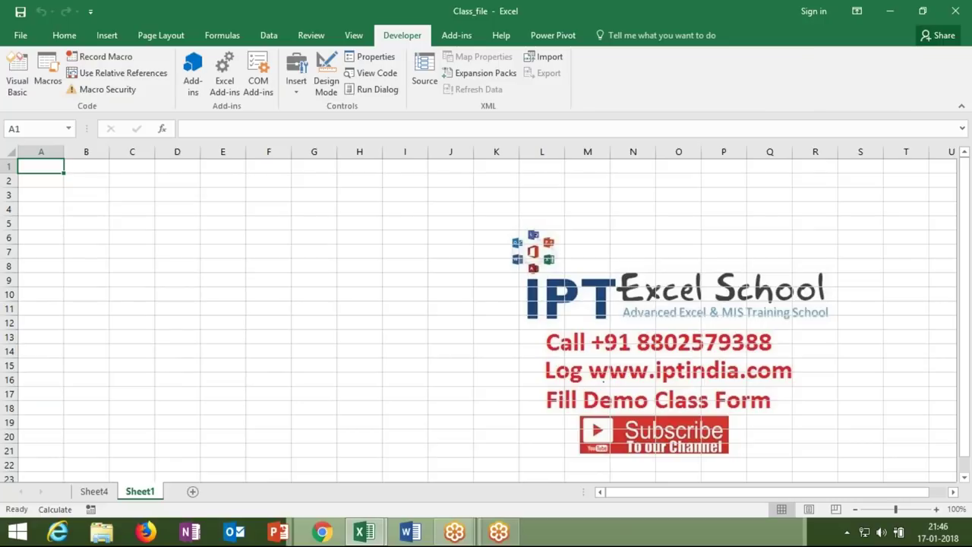
# Enter the headers City, Area and Pin in A1:C1 of Sheet1.
pyautogui.write('City')
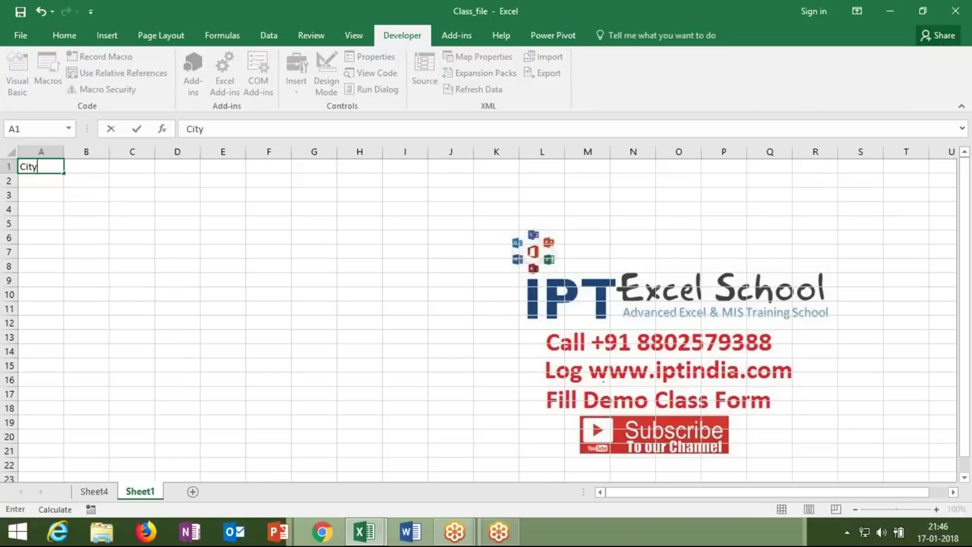
pyautogui.press('Tab')
pyautogui.write('Area')
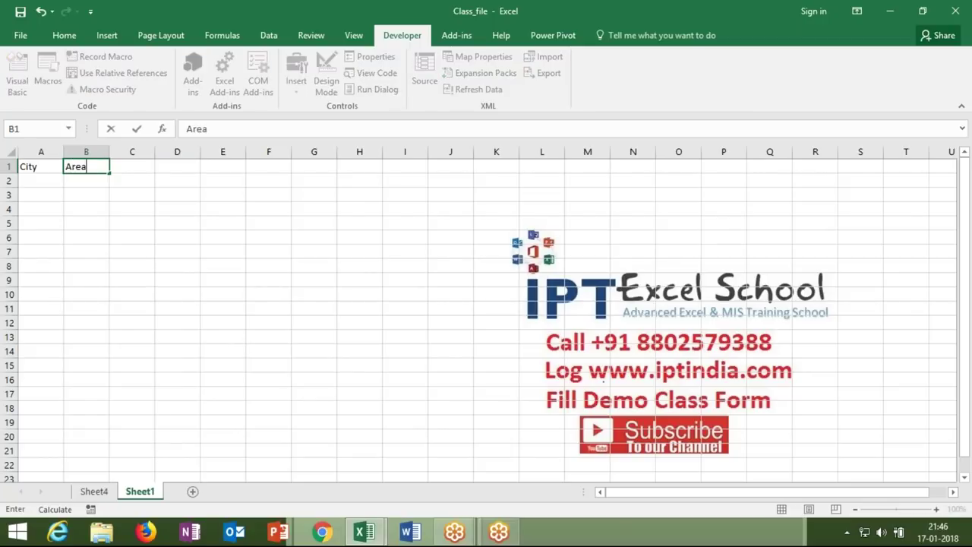
pyautogui.press('Tab')
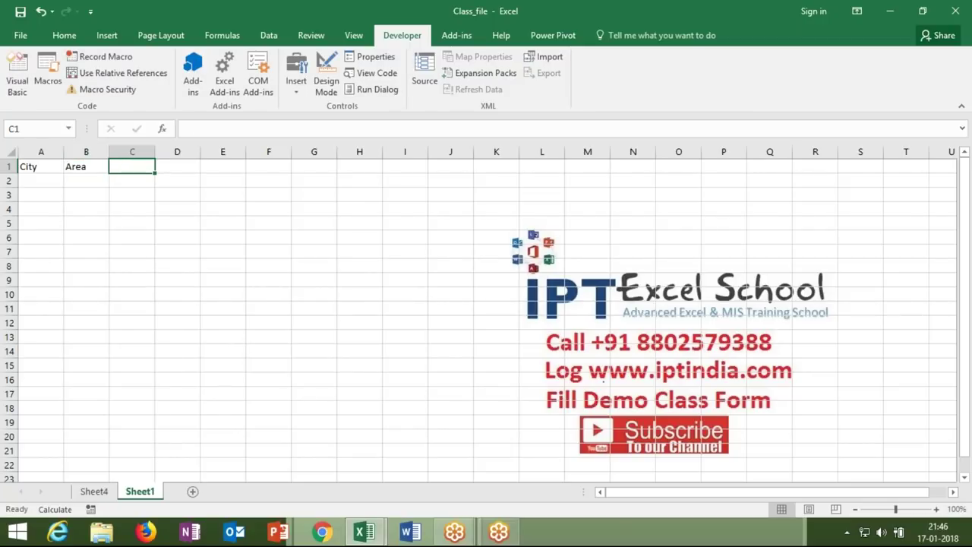
pyautogui.write('Su')
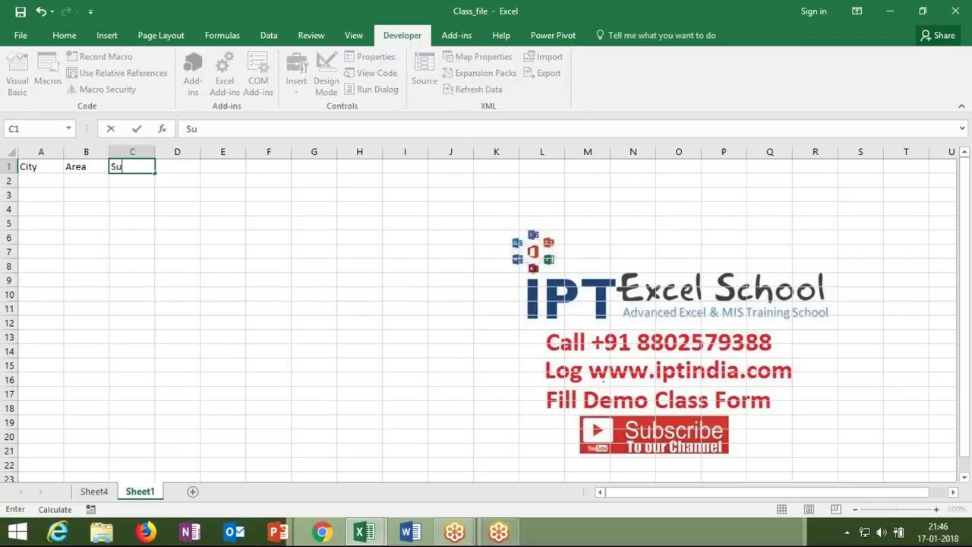
pyautogui.write('b')
pyautogui.press('BackSpace')
pyautogui.press('BackSpace')
pyautogui.press('BackSpace')
pyautogui.write('Pin')
pyautogui.press('Return')
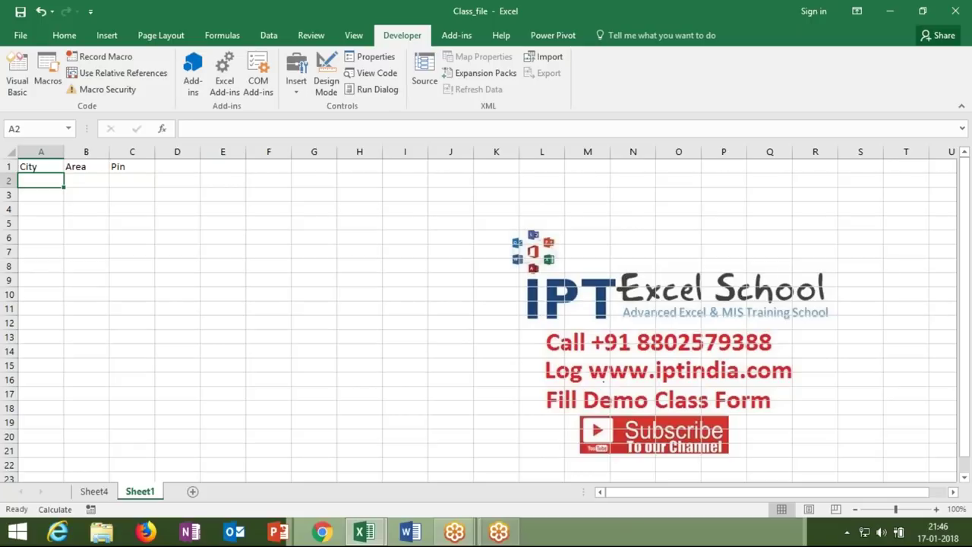
# Copy the City_Code column from Sheet4 and paste it into column A of Sheet1.
pyautogui.click(94, 491)
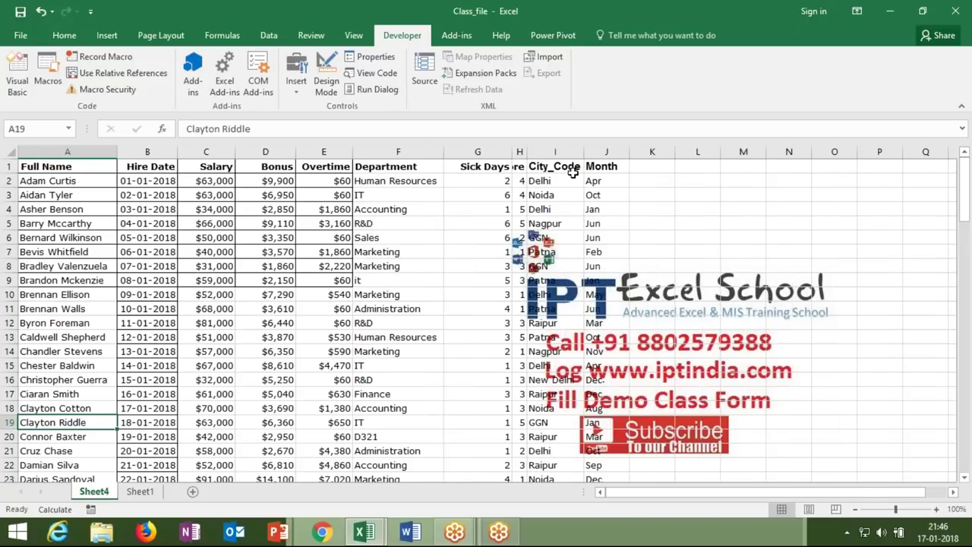
pyautogui.click(554, 152)
pyautogui.hotkey('ctrl', 'c')
pyautogui.hotkey('ctrl', 'pagedown')
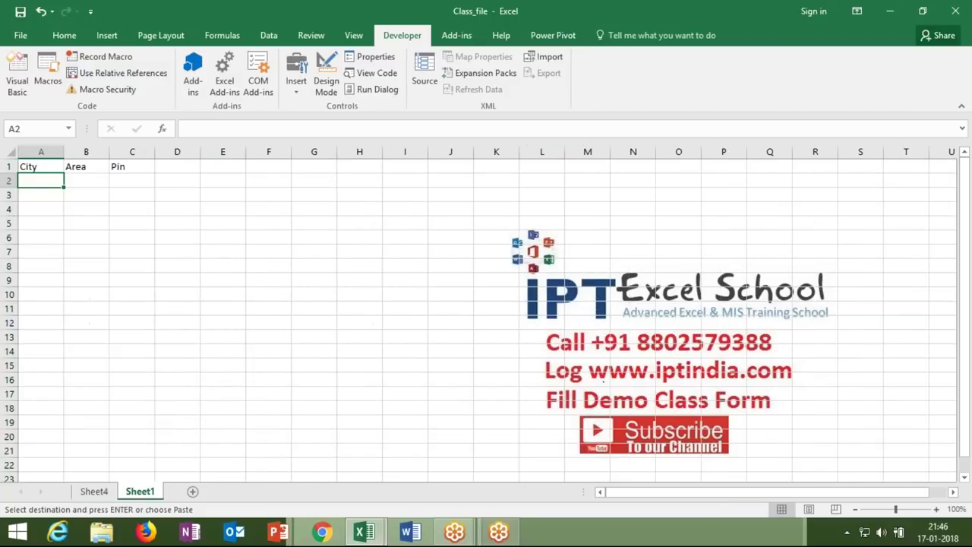
pyautogui.click(43, 166)
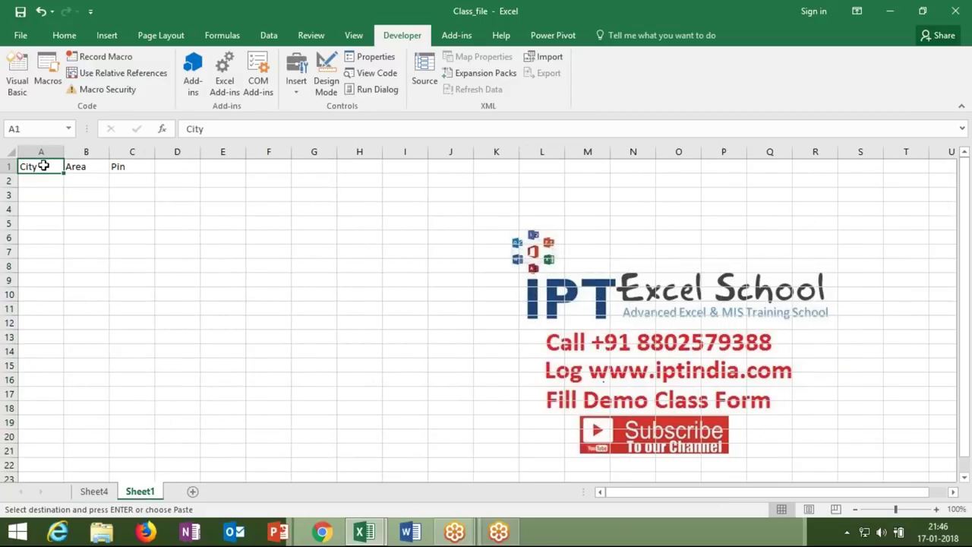
pyautogui.hotkey('ctrl', 'v')
# Enter Area-1 in B2 and fill Area-2, Area-3… down column B.
pyautogui.click(99, 195)
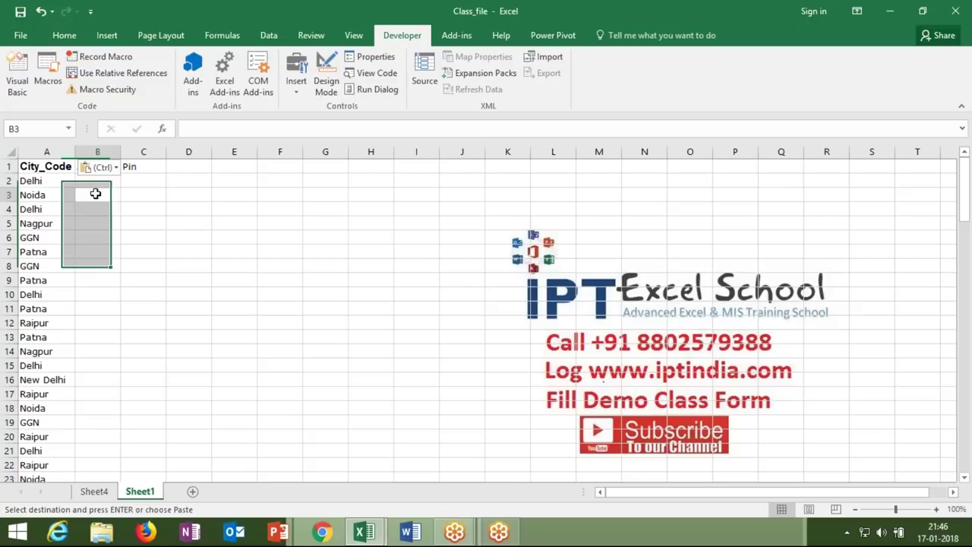
pyautogui.press('Escape')
pyautogui.press('Up')
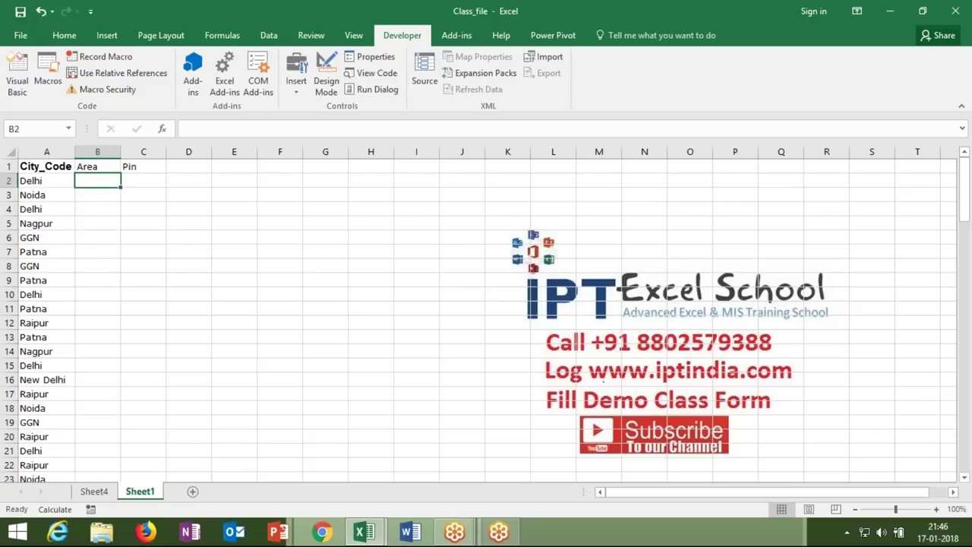
pyautogui.write('Aear-')
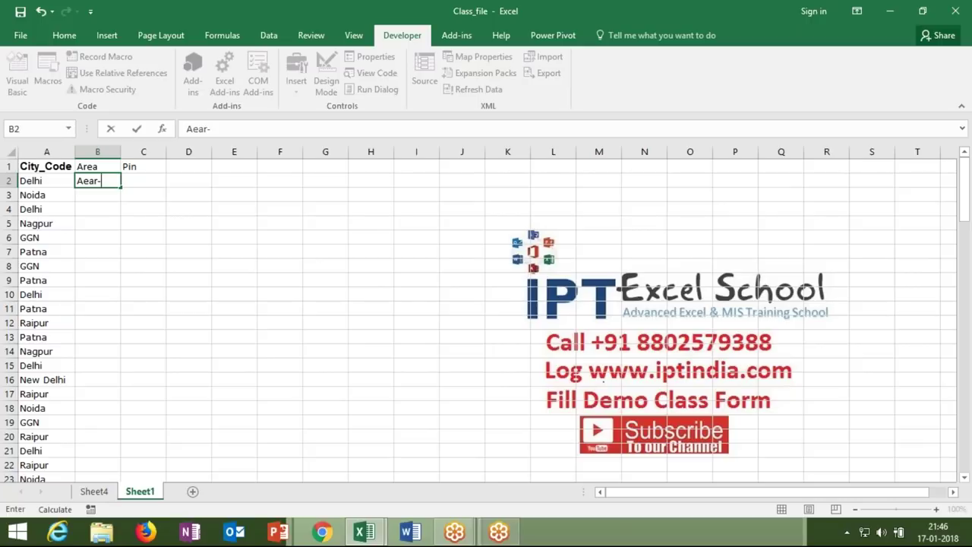
pyautogui.press('BackSpace')
pyautogui.press('BackSpace')
pyautogui.press('BackSpace')
pyautogui.press('BackSpace')
pyautogui.write('rea-1')
pyautogui.press('Return')
pyautogui.click(114, 184)
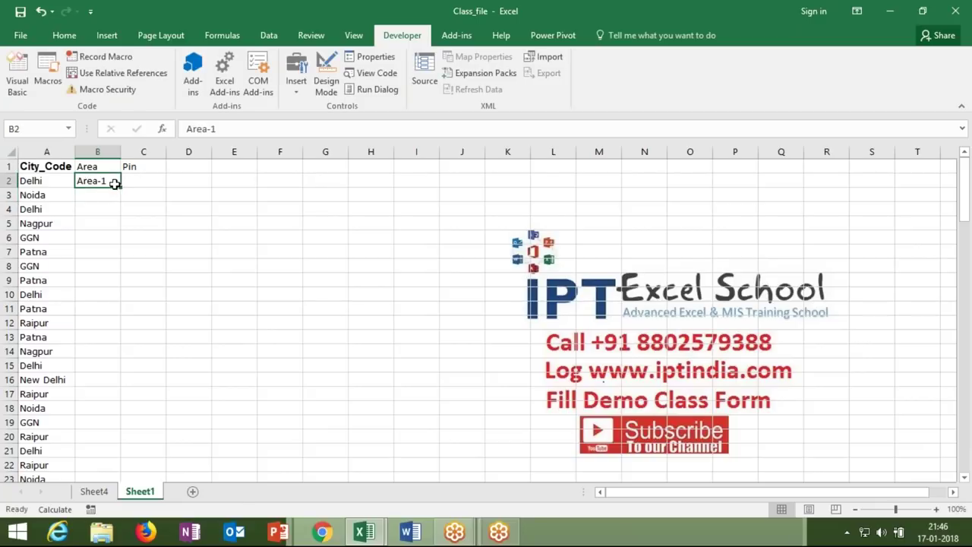
pyautogui.doubleClick(114, 184)
# Put 110062 in C2 and =C2+1 in C3, then fill the formula down column C.
pyautogui.click(137, 180)
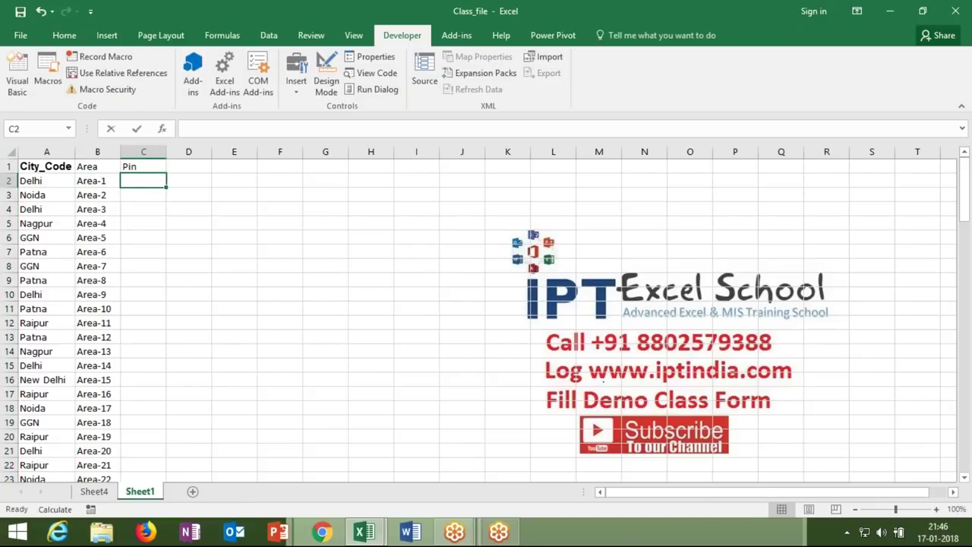
pyautogui.write('110062')
pyautogui.press('Return')
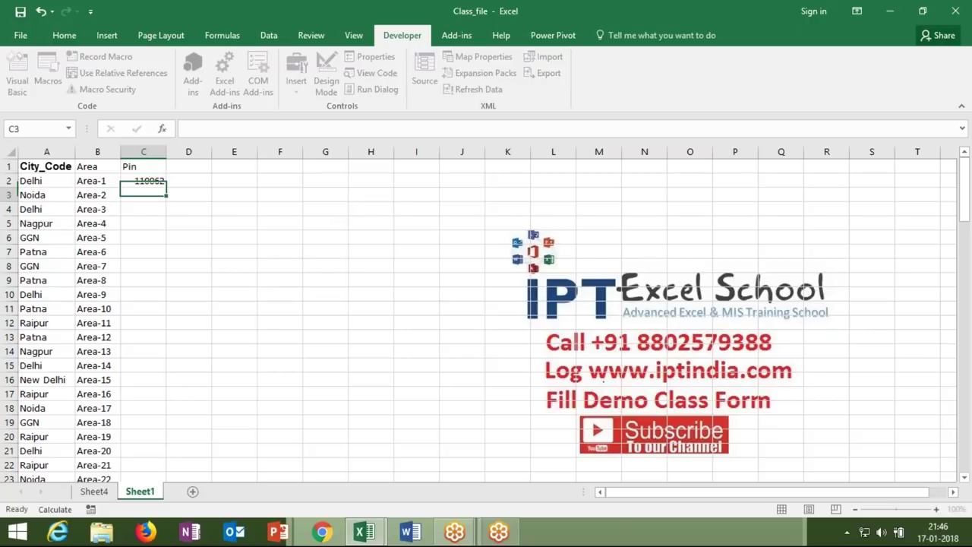
pyautogui.write('=C2+1')
pyautogui.press('Return')
pyautogui.click(147, 195)
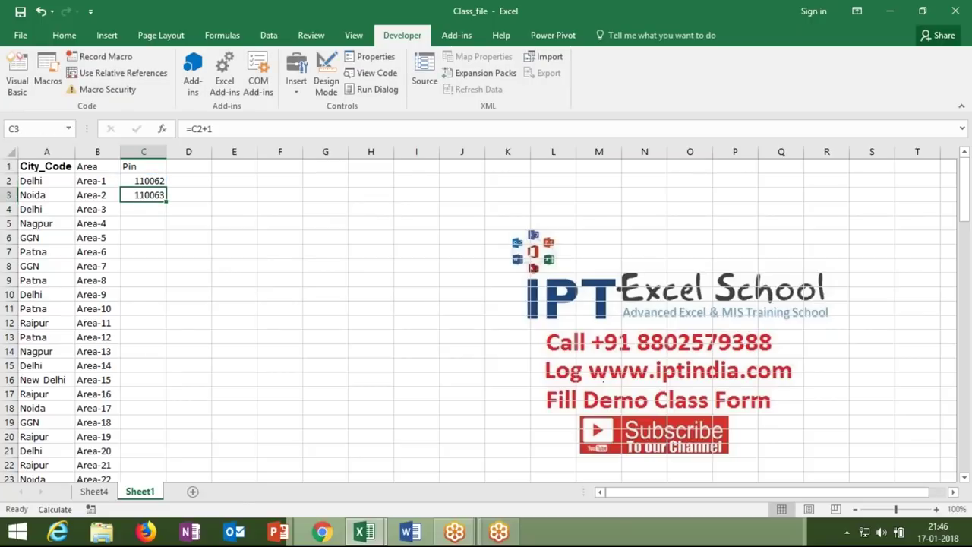
pyautogui.doubleClick(166, 201)
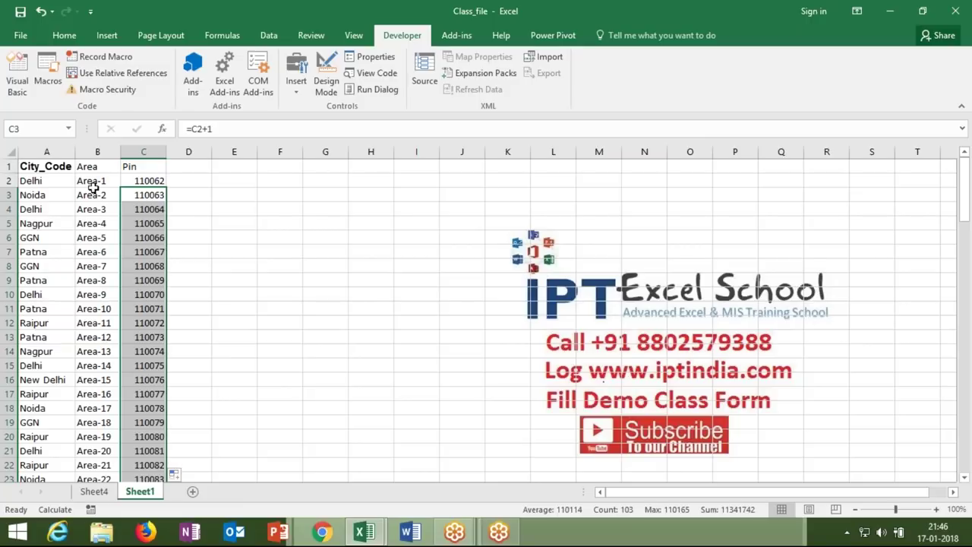
pyautogui.click(47, 213)
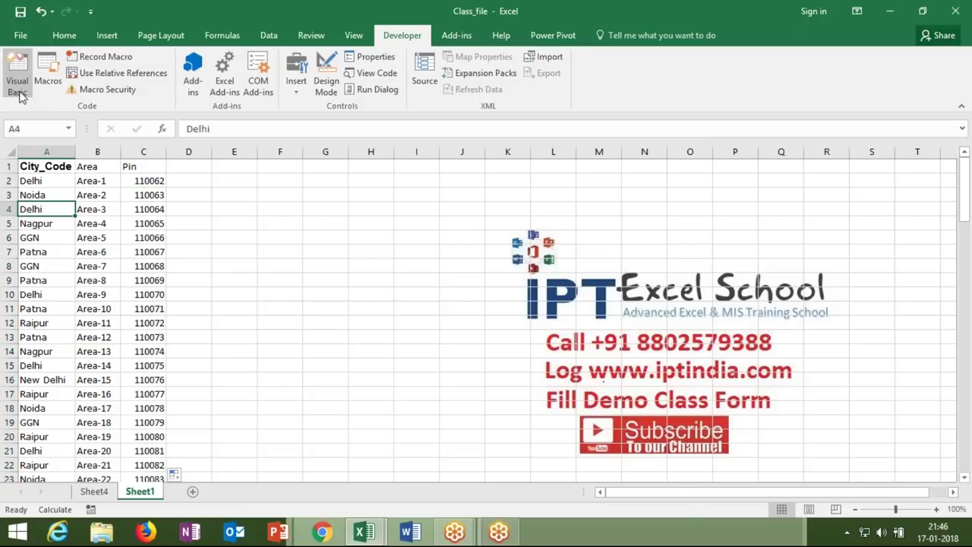
# Maximize the VBA editor, insert a new UserForm1 and drag its corner to enlarge it.
pyautogui.click(17, 86)
pyautogui.doubleClick(324, 66)
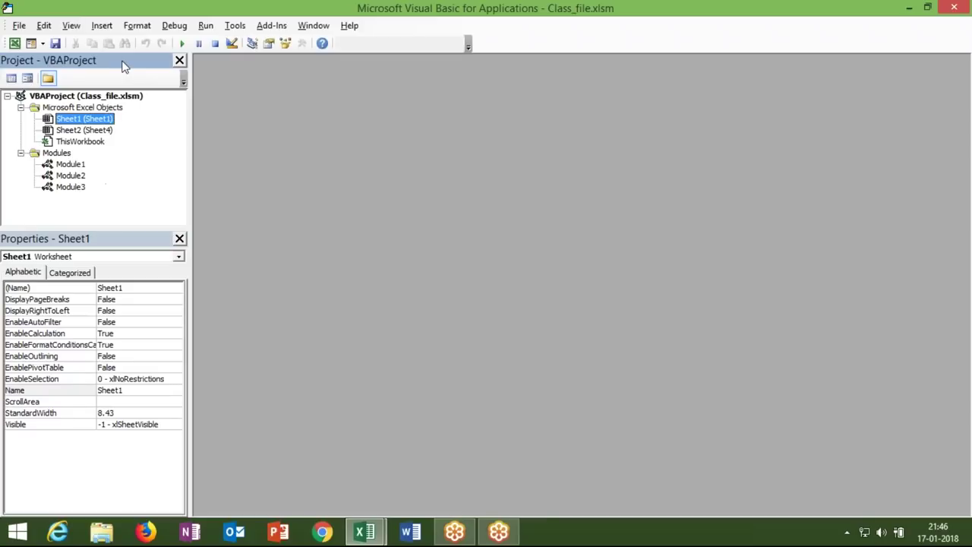
pyautogui.click(98, 28)
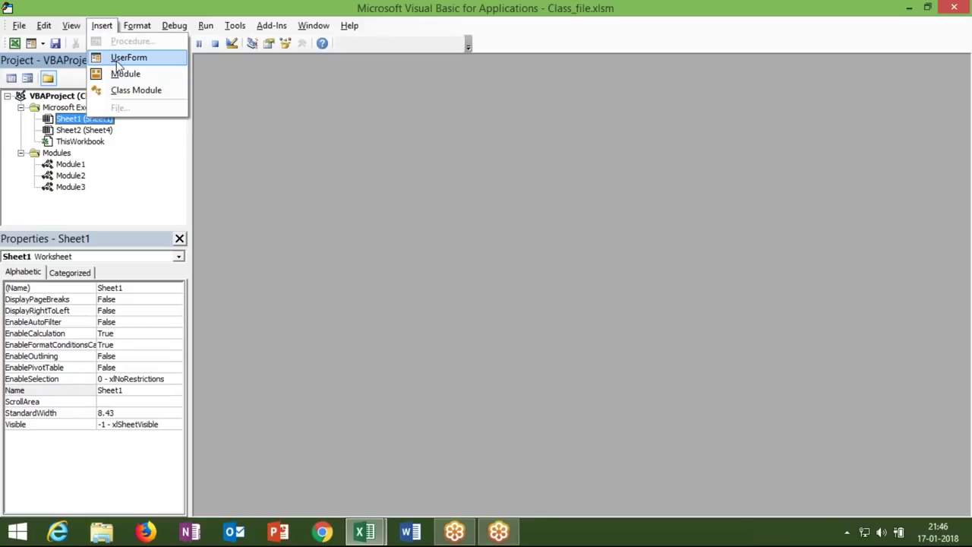
pyautogui.click(116, 60)
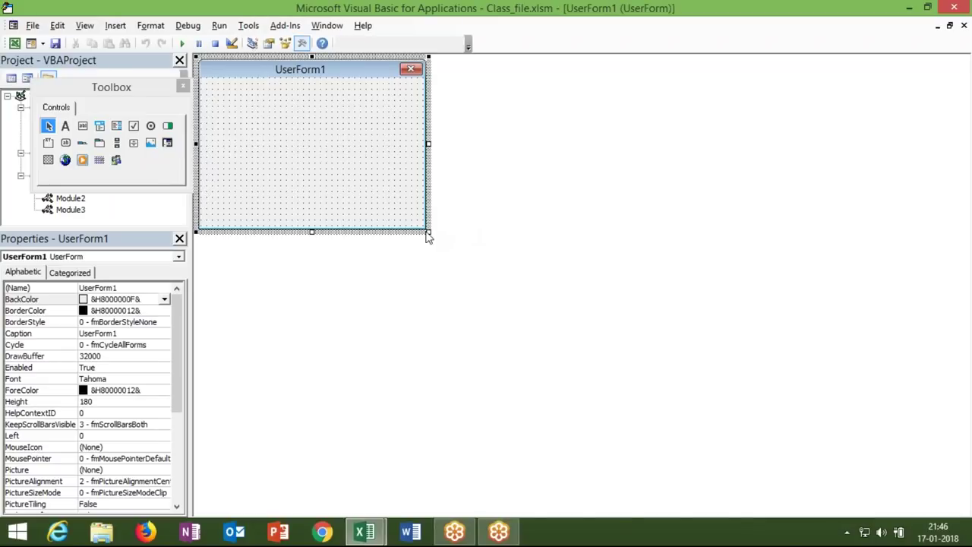
pyautogui.moveTo(428, 233); pyautogui.dragTo(532, 243)
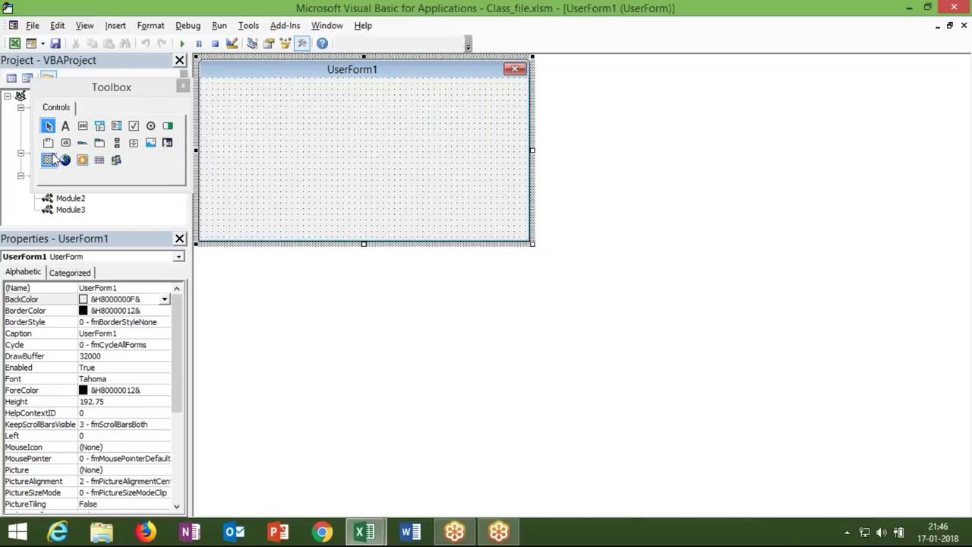
# Draw three combo boxes side by side across the top of UserForm1.
pyautogui.click(100, 126)
pyautogui.moveTo(229, 123); pyautogui.dragTo(312, 147)
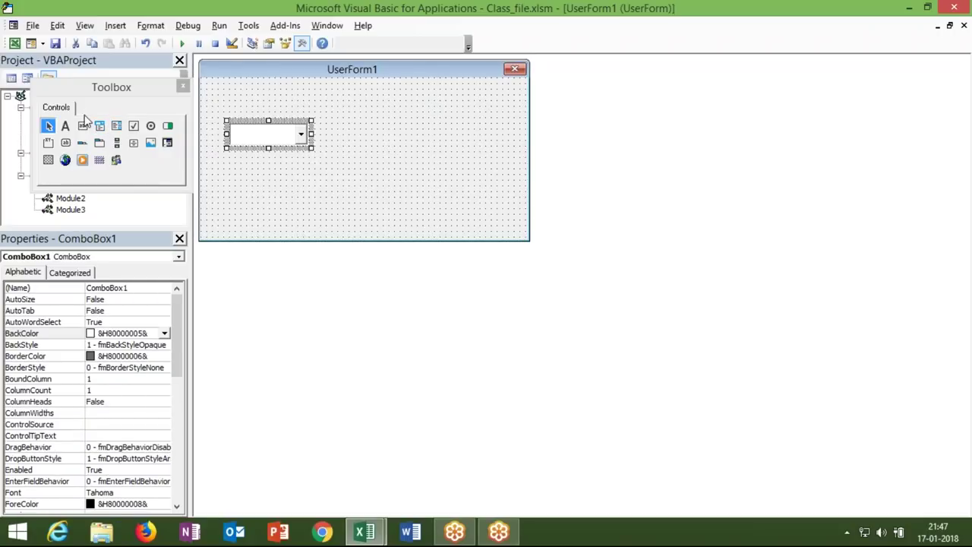
pyautogui.click(100, 128)
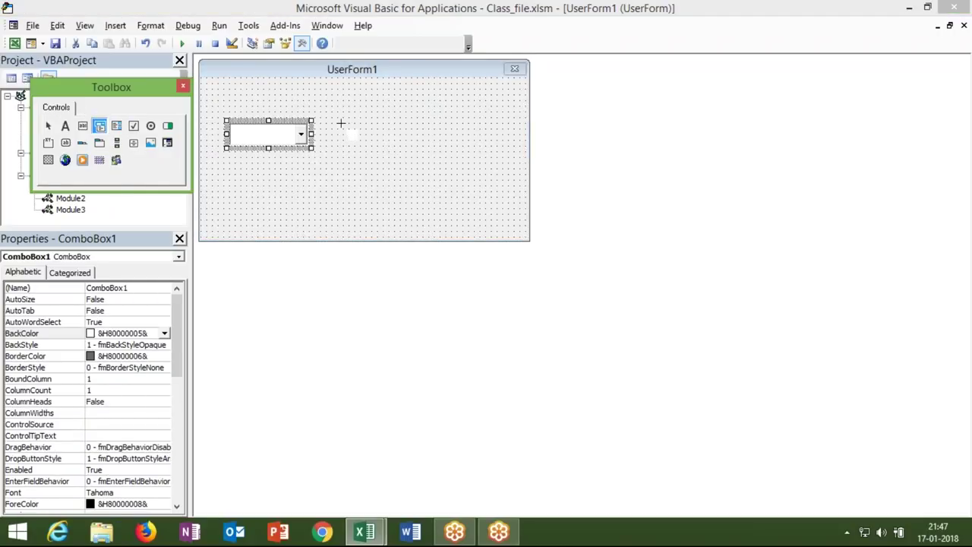
pyautogui.moveTo(337, 120); pyautogui.dragTo(419, 146)
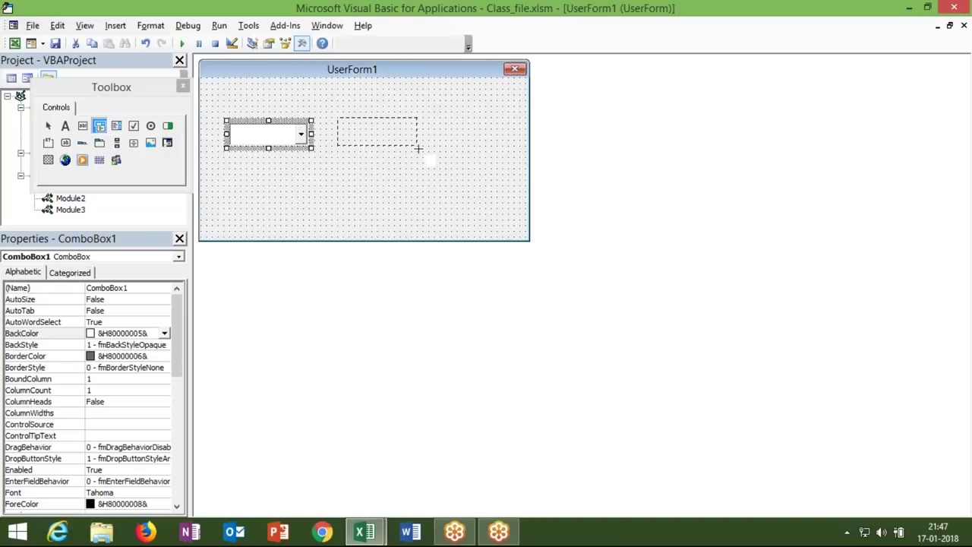
pyautogui.moveTo(419, 148); pyautogui.dragTo(419, 148)
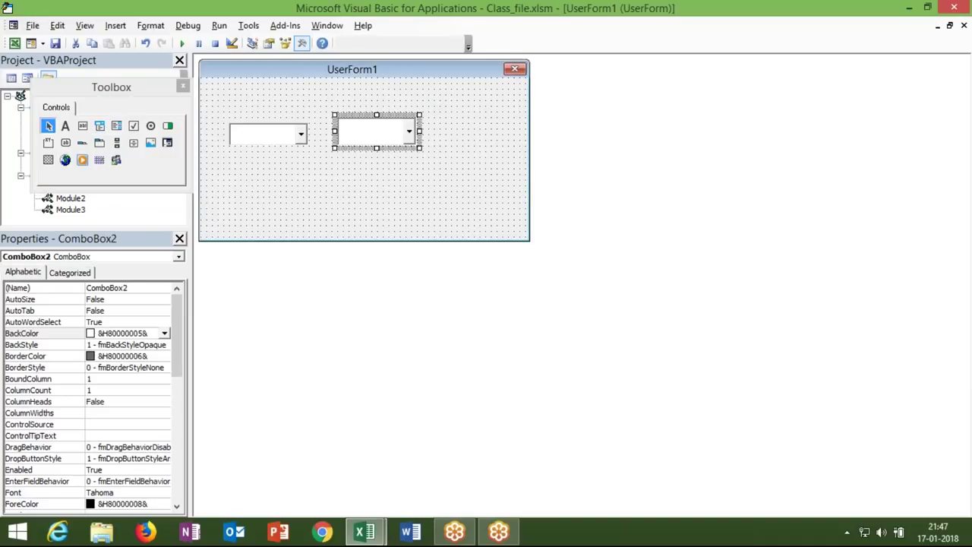
pyautogui.click(100, 126)
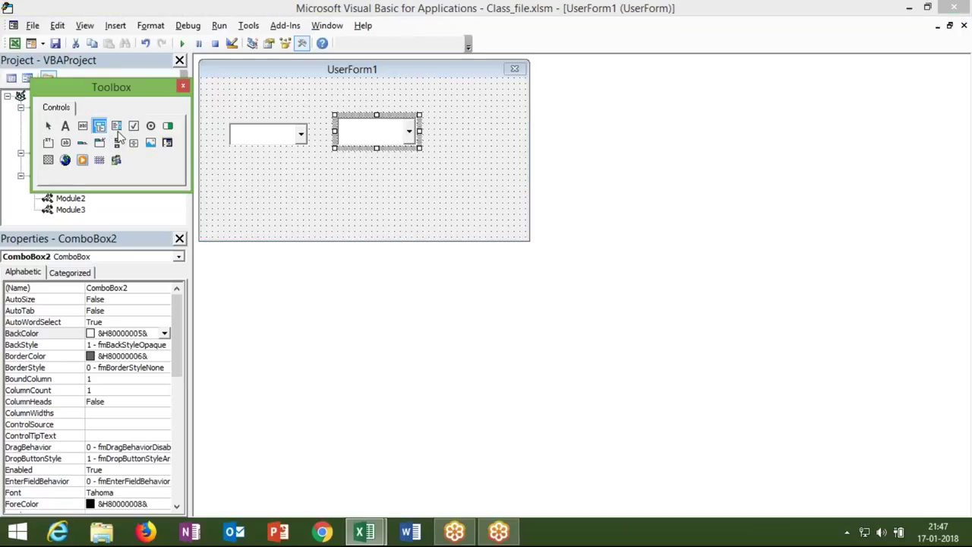
pyautogui.moveTo(446, 117); pyautogui.dragTo(513, 148)
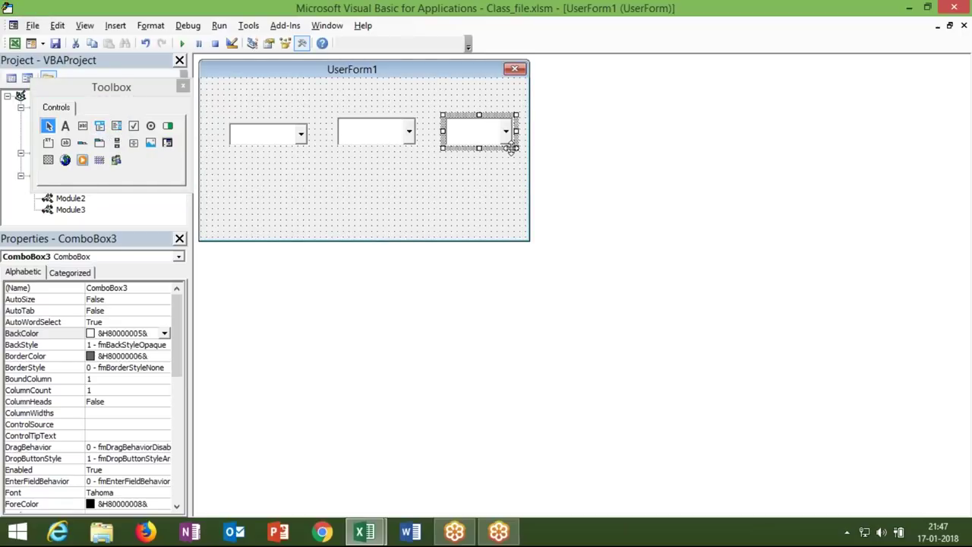
pyautogui.click(378, 143)
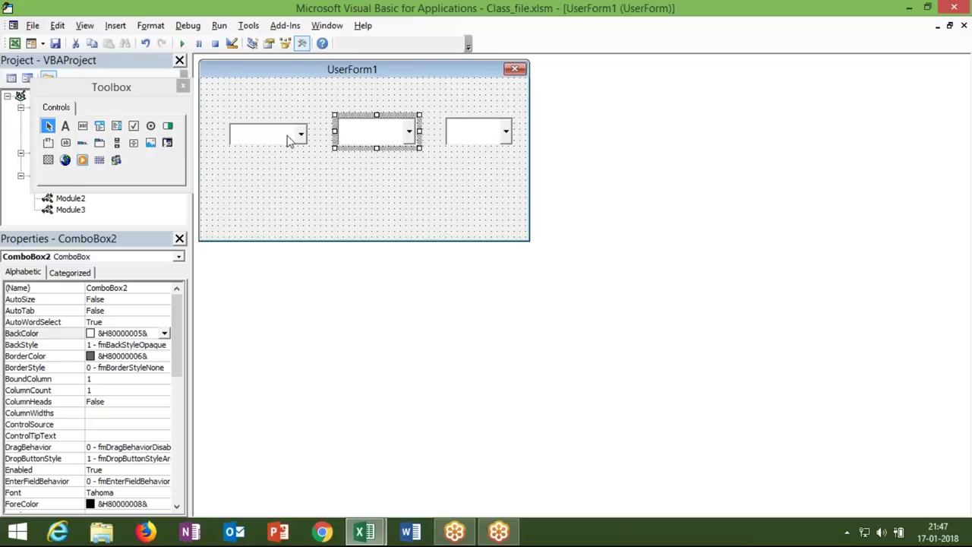
# Give the selected combo boxes the same height and align their bottoms.
pyautogui.keyDown('ctrl'); pyautogui.click(288, 140); pyautogui.keyUp('ctrl')
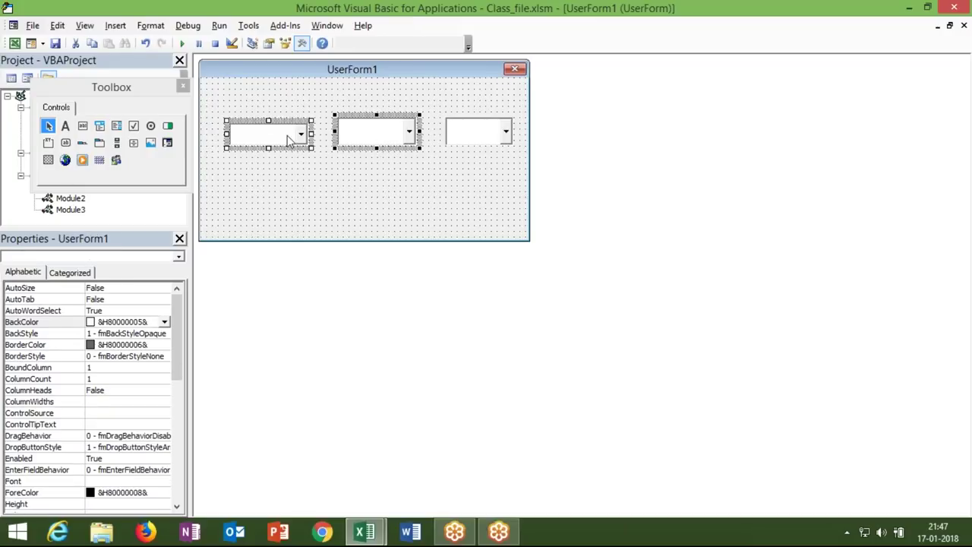
pyautogui.click(119, 29)
pyautogui.moveTo(150, 25)
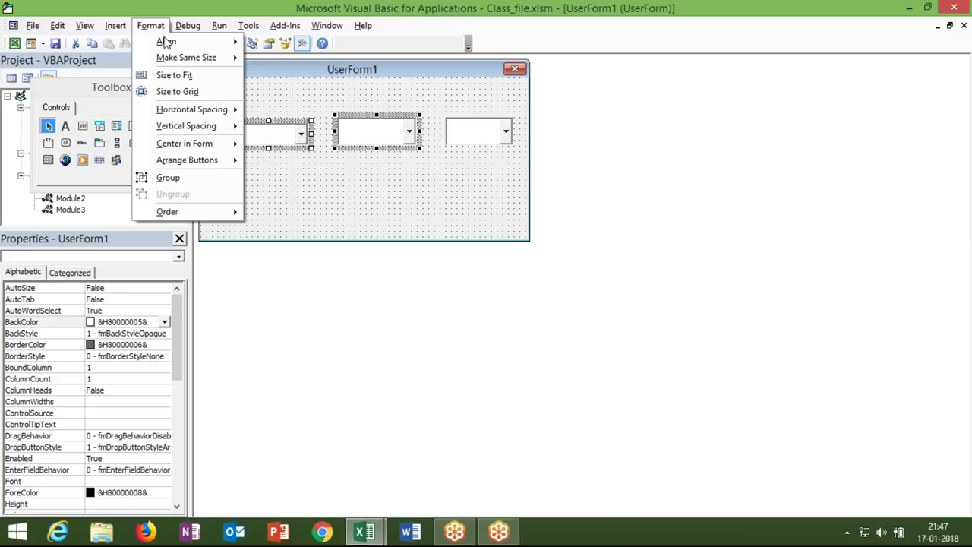
pyautogui.moveTo(211, 61)
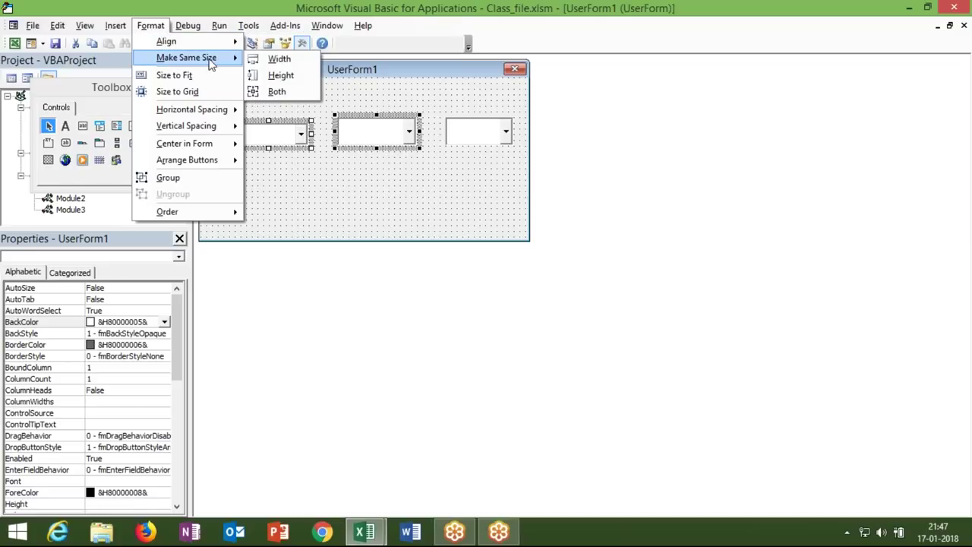
pyautogui.click(279, 79)
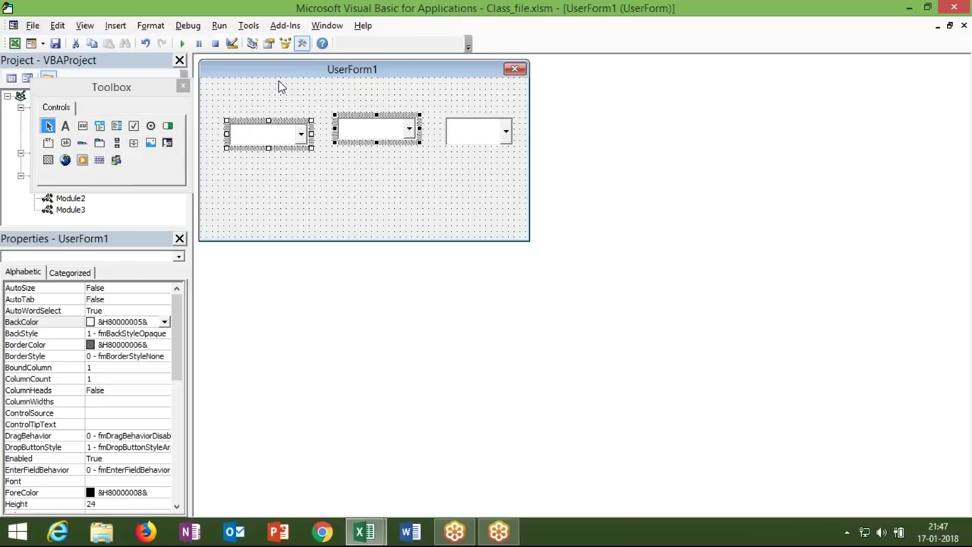
pyautogui.click(155, 27)
pyautogui.moveTo(164, 43)
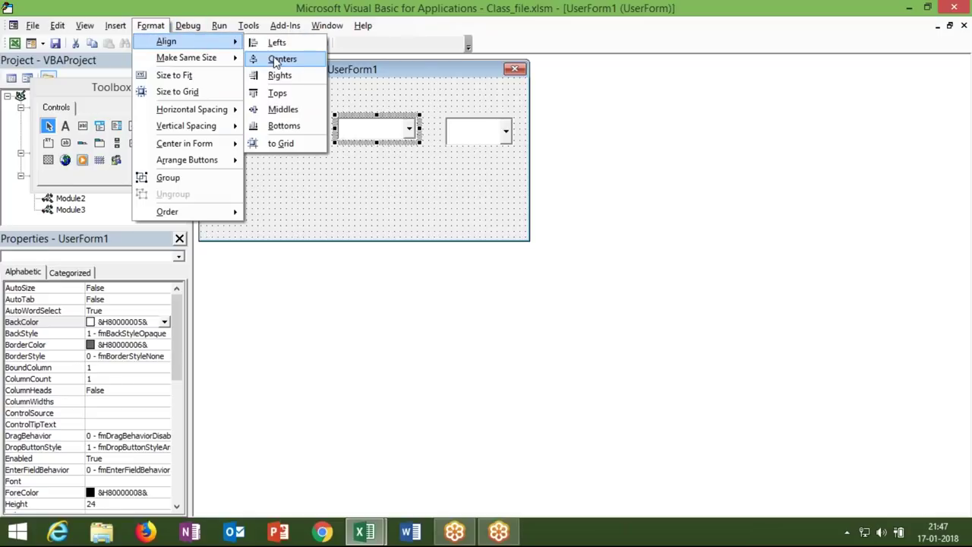
pyautogui.click(284, 126)
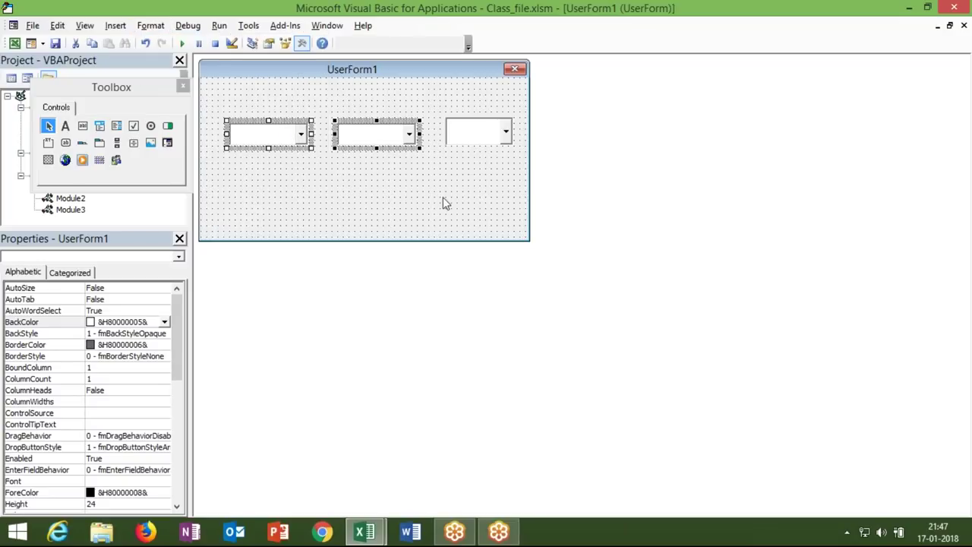
# Resize and nudge ComboBox3 left so it matches the other two in the row.
pyautogui.click(463, 142)
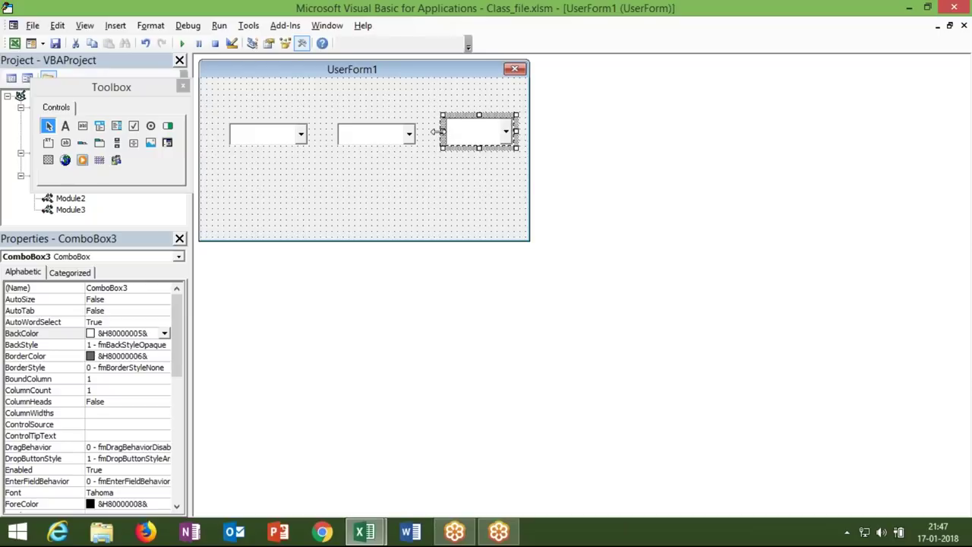
pyautogui.moveTo(439, 131); pyautogui.dragTo(432, 131)
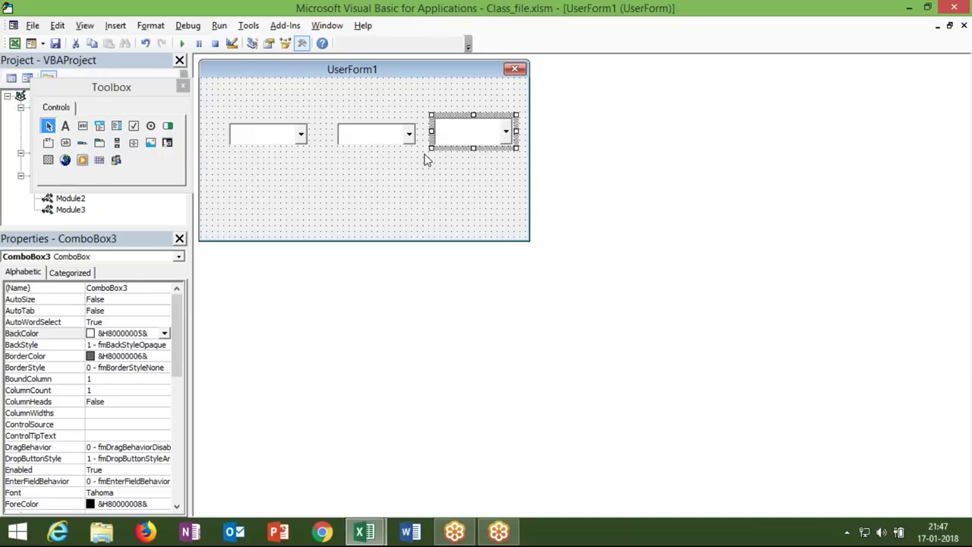
pyautogui.click(427, 159)
pyautogui.click(448, 140)
pyautogui.moveTo(473, 115); pyautogui.dragTo(472, 120)
pyautogui.click(453, 158)
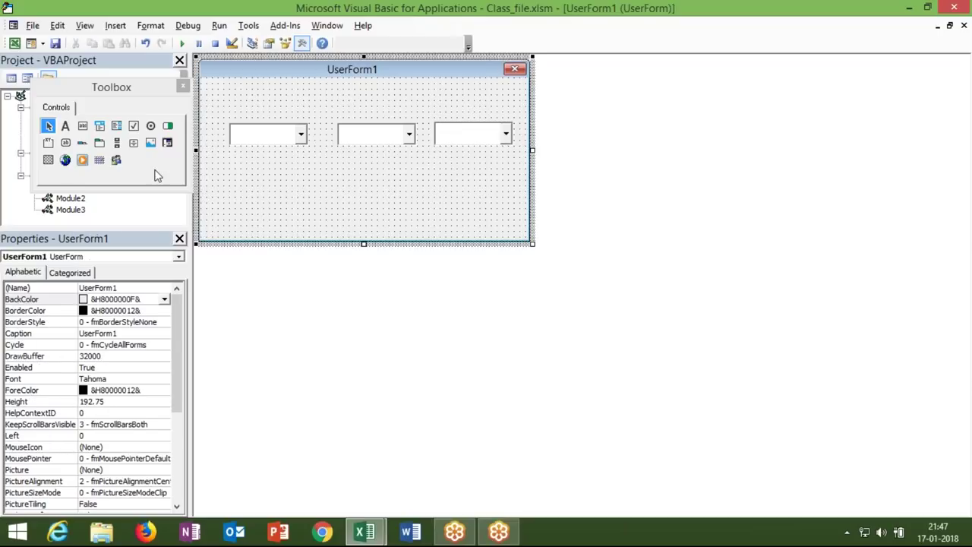
pyautogui.click(65, 125)
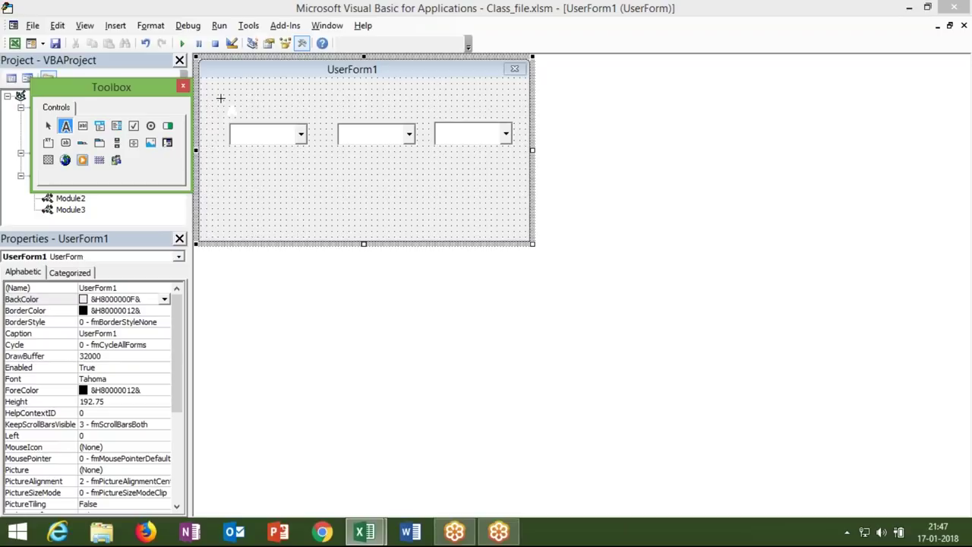
# Add a City label above the first combo box, shrunk to fit its text.
pyautogui.moveTo(247, 114); pyautogui.dragTo(265, 119)
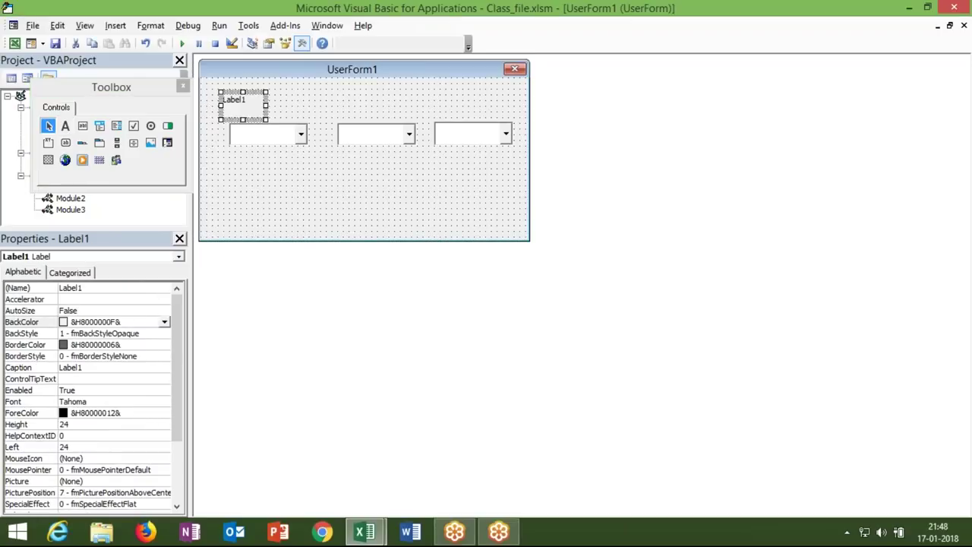
pyautogui.click(253, 106)
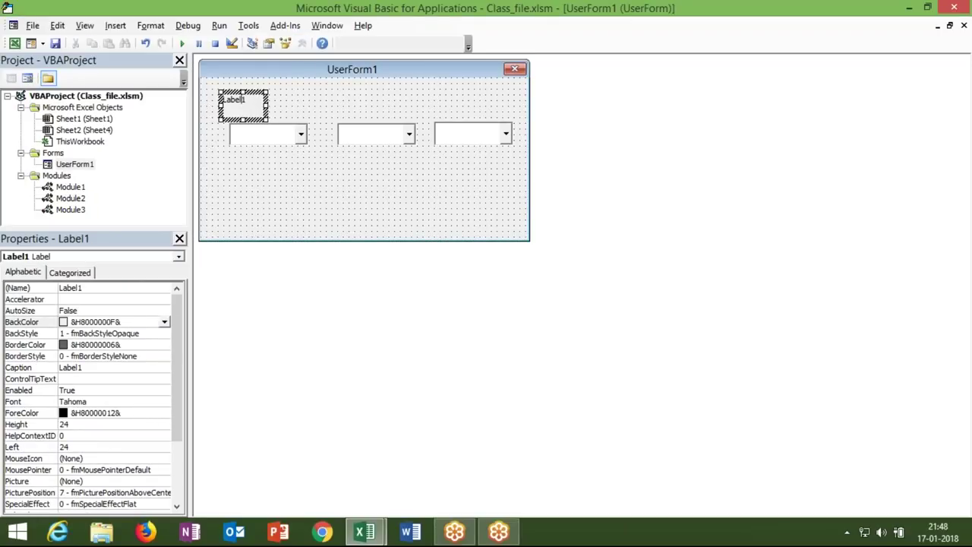
pyautogui.press('BackSpace')
pyautogui.press('BackSpace')
pyautogui.press('BackSpace')
pyautogui.write('Sele')
pyautogui.press('BackSpace')
pyautogui.press('BackSpace')
pyautogui.press('BackSpace')
pyautogui.press('BackSpace')
pyautogui.moveTo(268, 120)
pyautogui.mouseDown()
pyautogui.moveTo(239, 113)
pyautogui.moveTo(243, 124)
pyautogui.mouseUp()
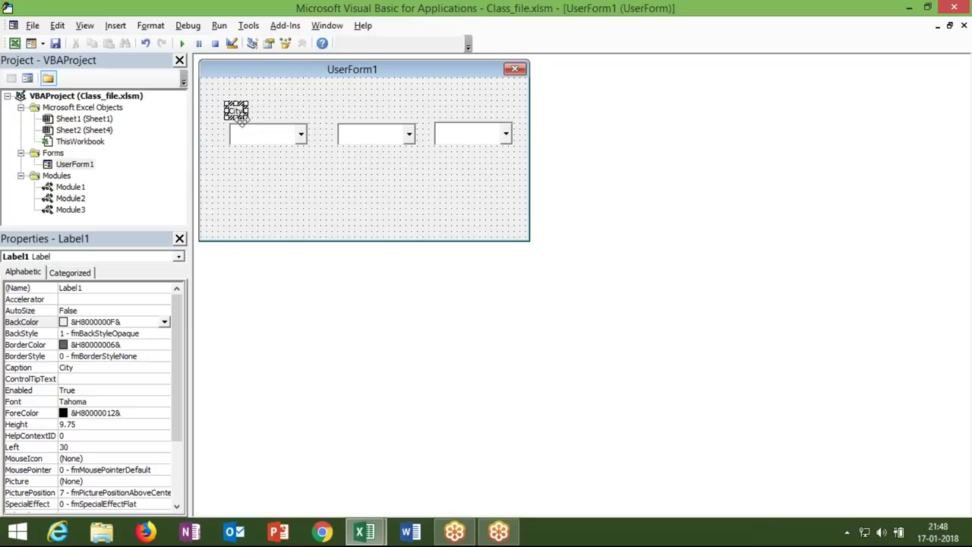
pyautogui.click(238, 169)
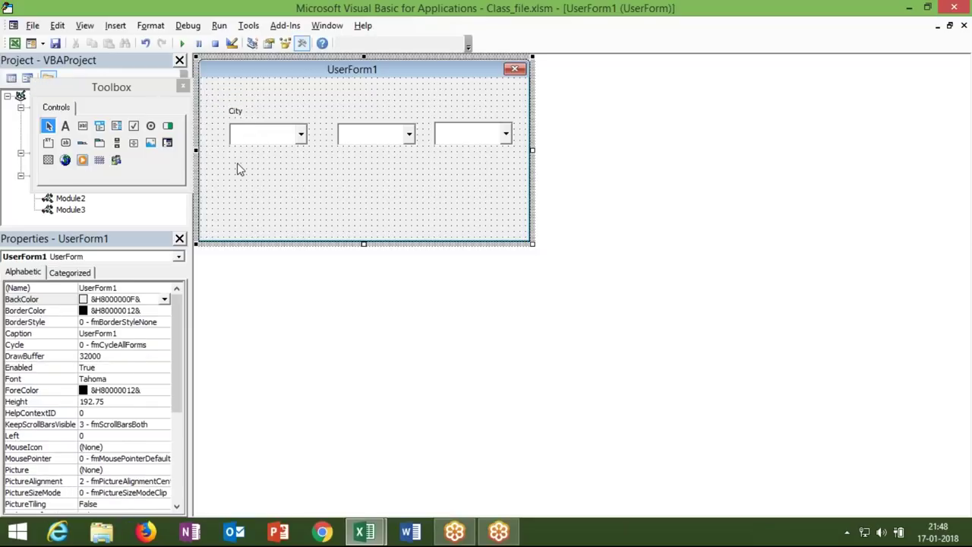
# Add an Area label above the middle combo box, sized to fit.
pyautogui.click(66, 128)
pyautogui.moveTo(338, 101); pyautogui.dragTo(380, 120)
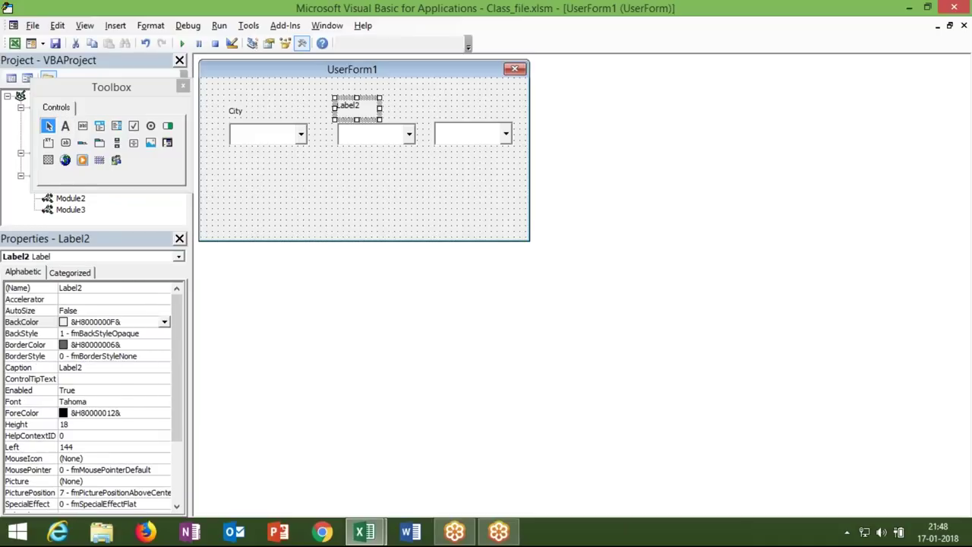
pyautogui.click(357, 106)
pyautogui.press('BackSpace')
pyautogui.press('BackSpace')
pyautogui.press('BackSpace')
pyautogui.press('BackSpace')
pyautogui.press('BackSpace')
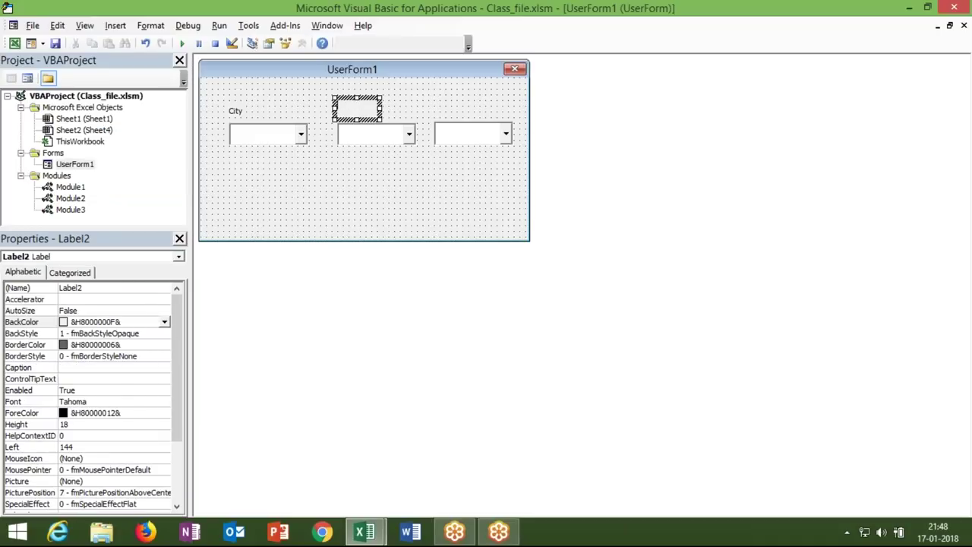
pyautogui.write('Area')
pyautogui.doubleClick(357, 121)
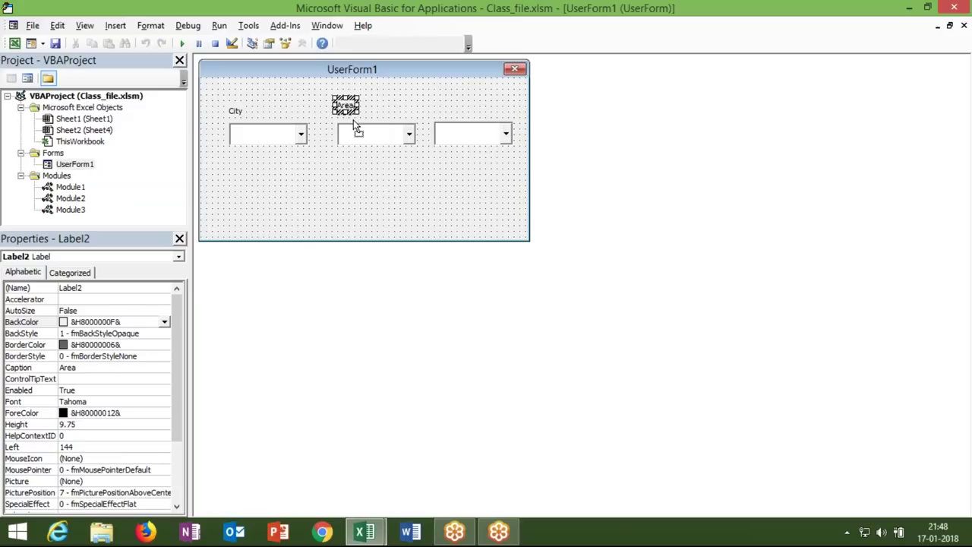
pyautogui.click(329, 166)
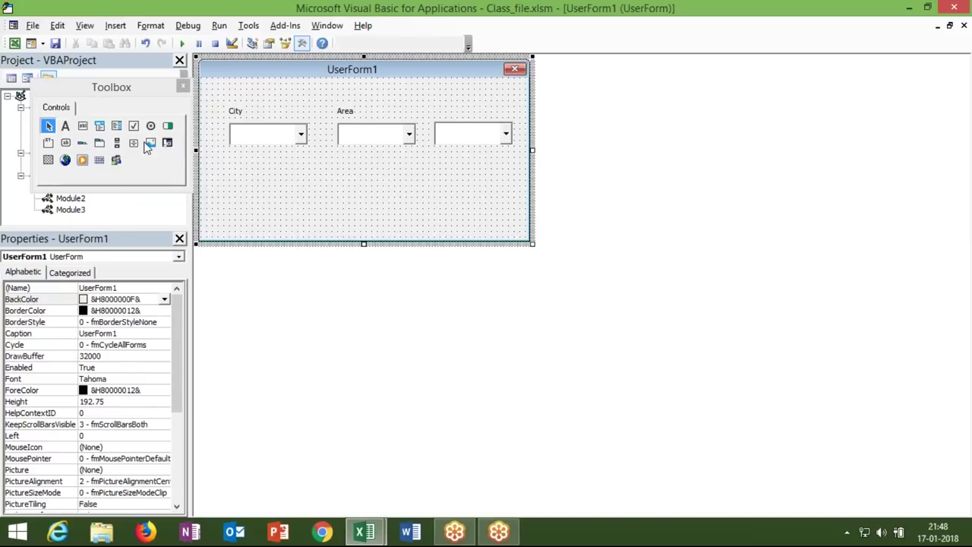
# Add a PIN label above the third combo box, shrunk and moved slightly left.
pyautogui.click(65, 126)
pyautogui.moveTo(444, 101); pyautogui.dragTo(493, 120)
pyautogui.click(477, 114)
pyautogui.press('BackSpace')
pyautogui.press('BackSpace')
pyautogui.press('BackSpace')
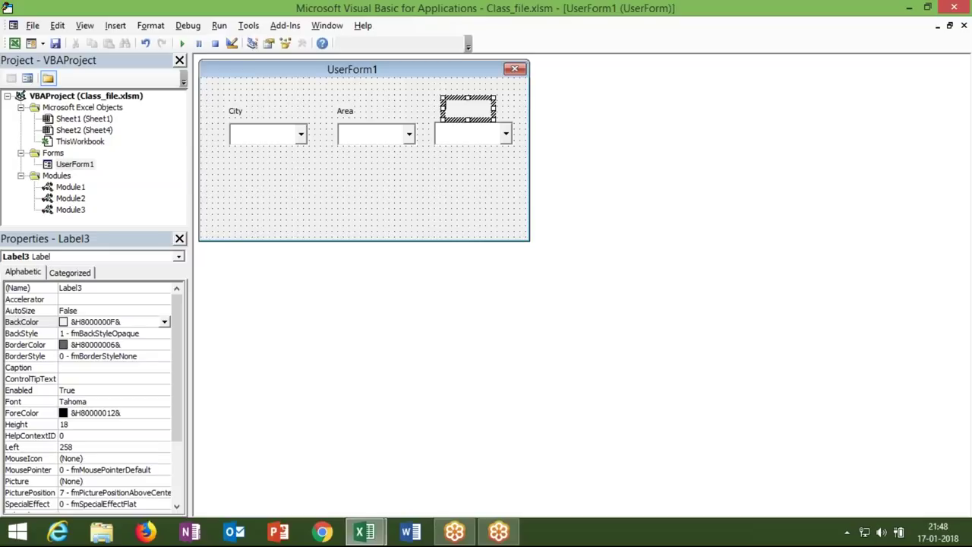
pyautogui.write('PIN')
pyautogui.moveTo(497, 122); pyautogui.dragTo(464, 115)
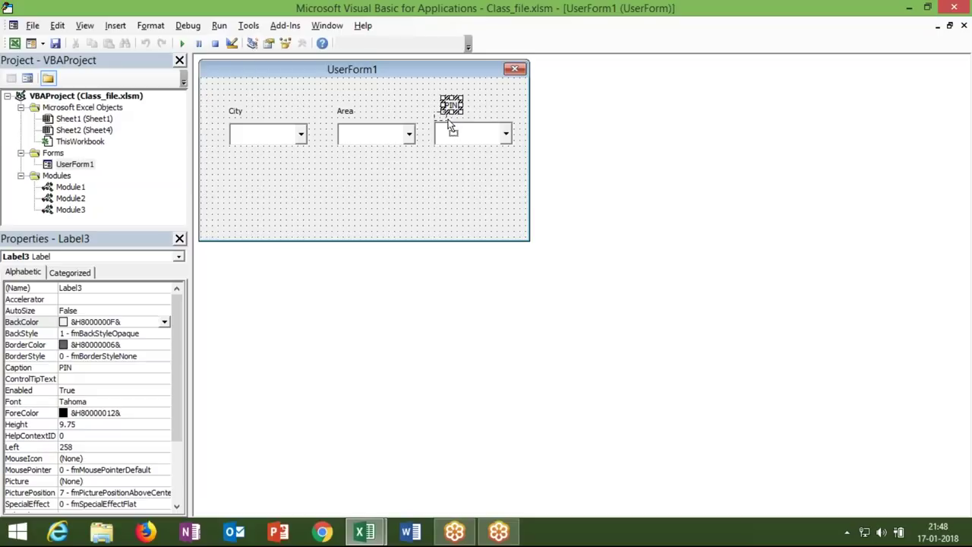
pyautogui.moveTo(451, 122); pyautogui.dragTo(438, 127)
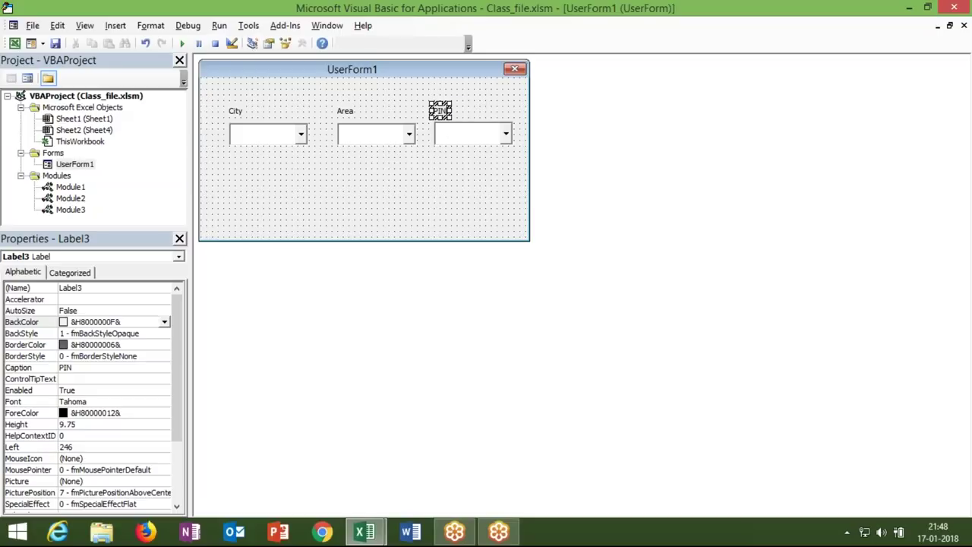
pyautogui.click(428, 180)
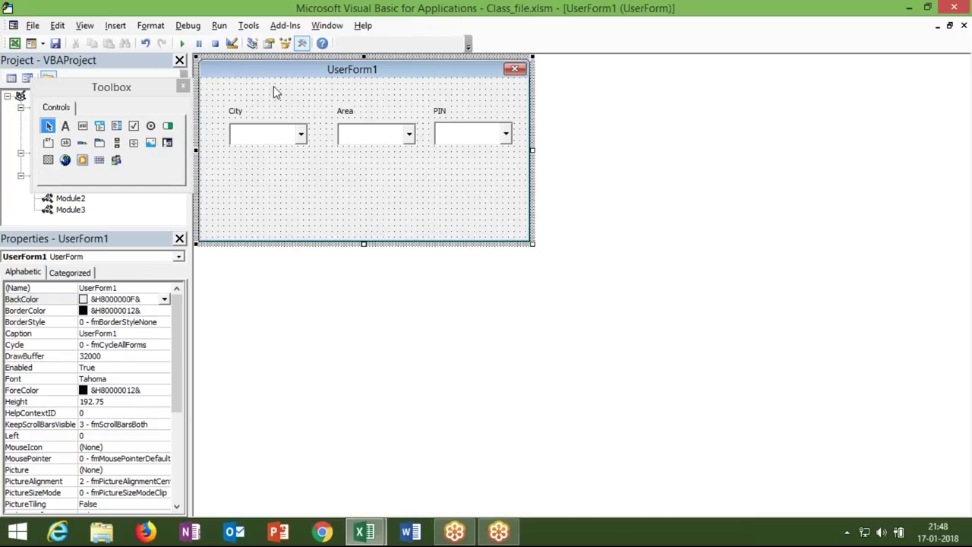
pyautogui.click(183, 43)
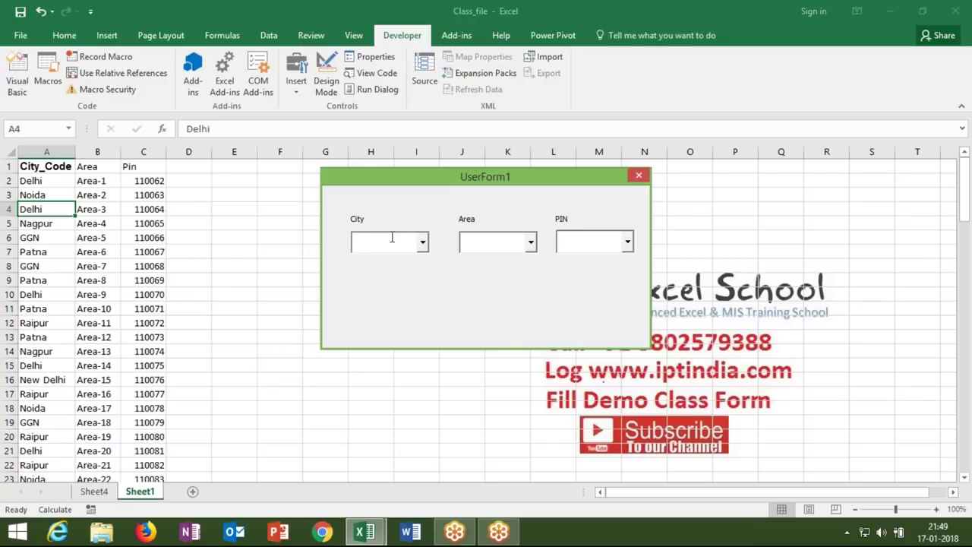
pyautogui.click(638, 177)
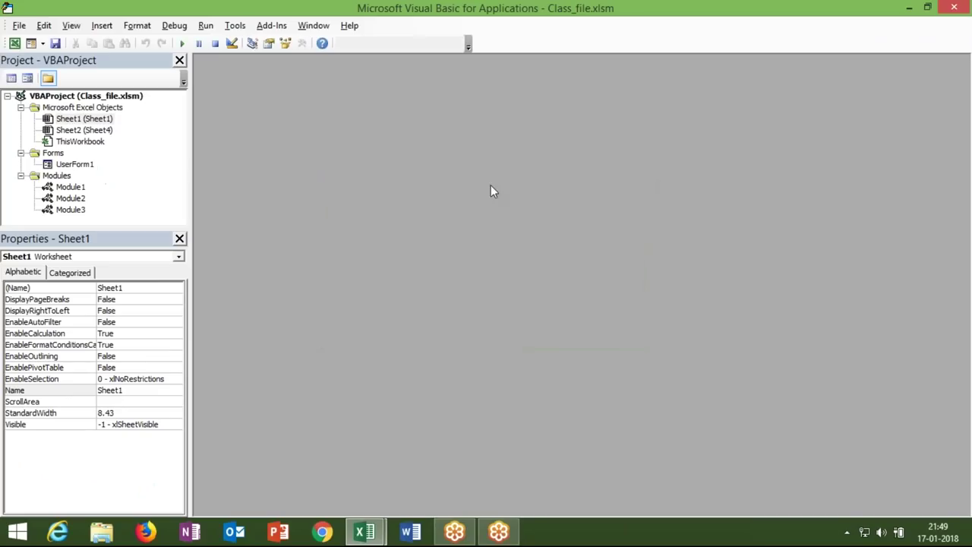
pyautogui.click(68, 164)
# In UserForm1's code, add a UserForm_Initialize procedure and delete UserForm_Click.
pyautogui.doubleClick(74, 164)
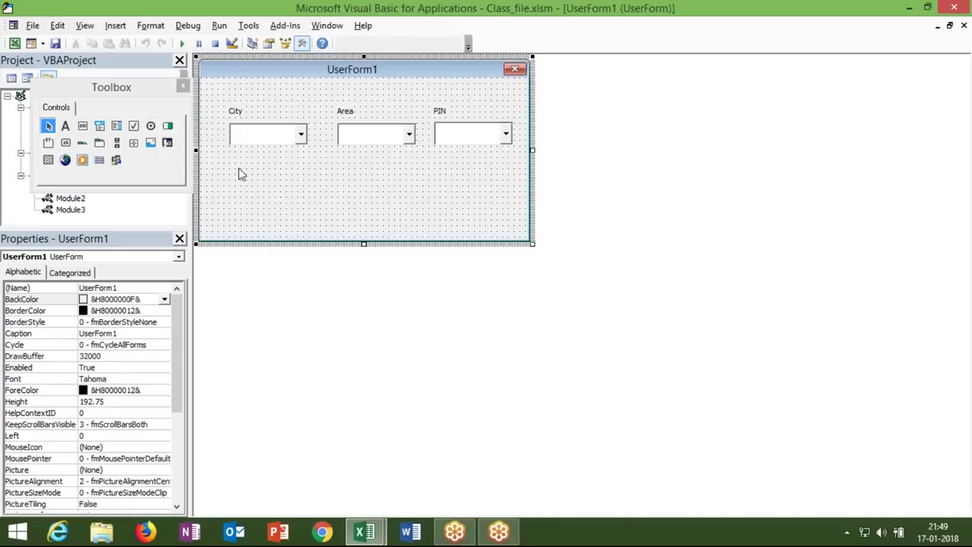
pyautogui.doubleClick(258, 190)
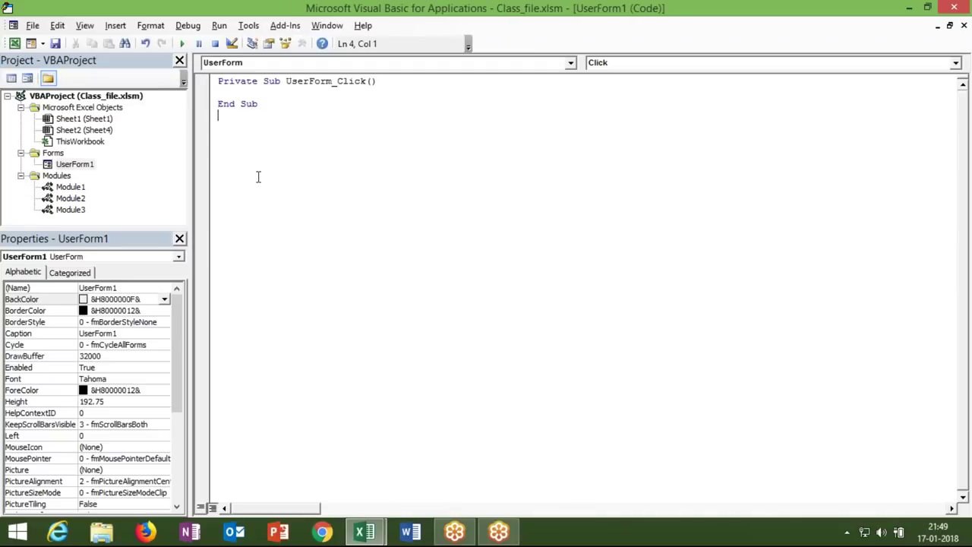
pyautogui.click(598, 64)
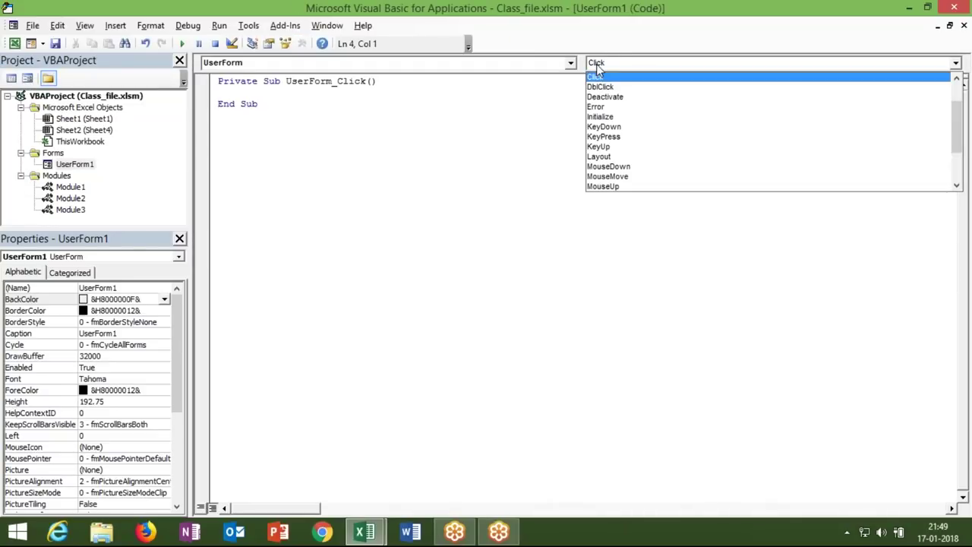
pyautogui.click(601, 117)
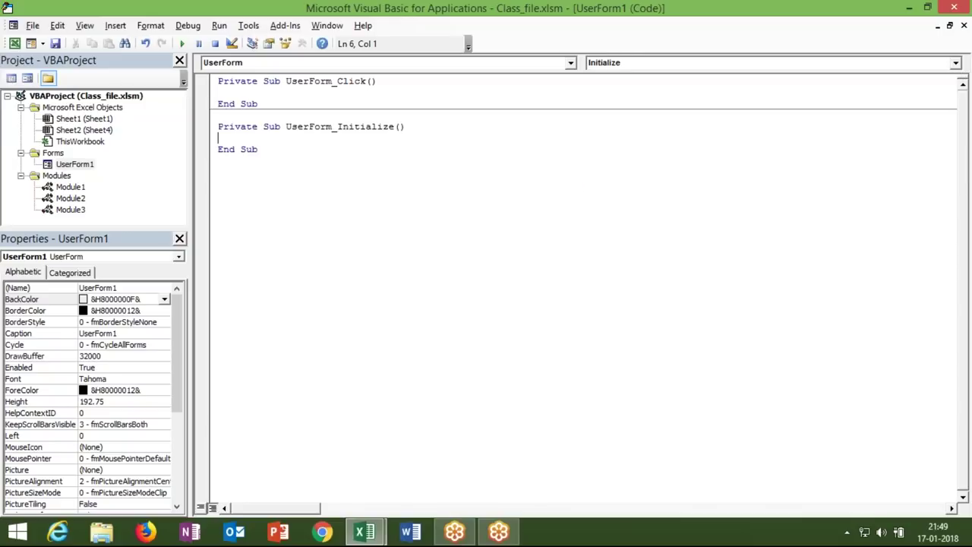
pyautogui.moveTo(260, 103); pyautogui.dragTo(206, 77)
pyautogui.press('Delete')
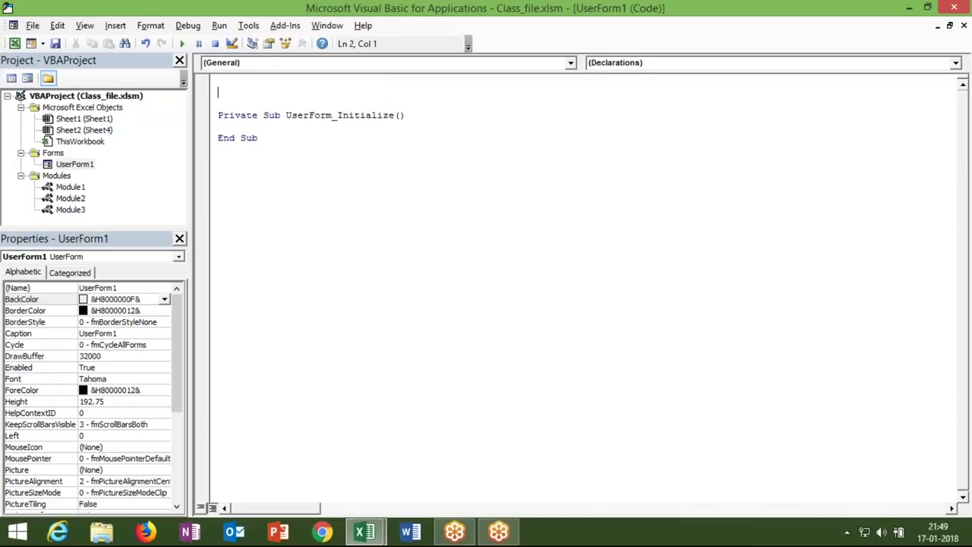
# Declare Dim ct As New Collection inside UserForm_Initialize.
pyautogui.click(228, 127)
pyautogui.press('Return')
pyautogui.press('Return')
pyautogui.press('Return')
pyautogui.press('Up')
pyautogui.press('Up')
pyautogui.write('dim ')
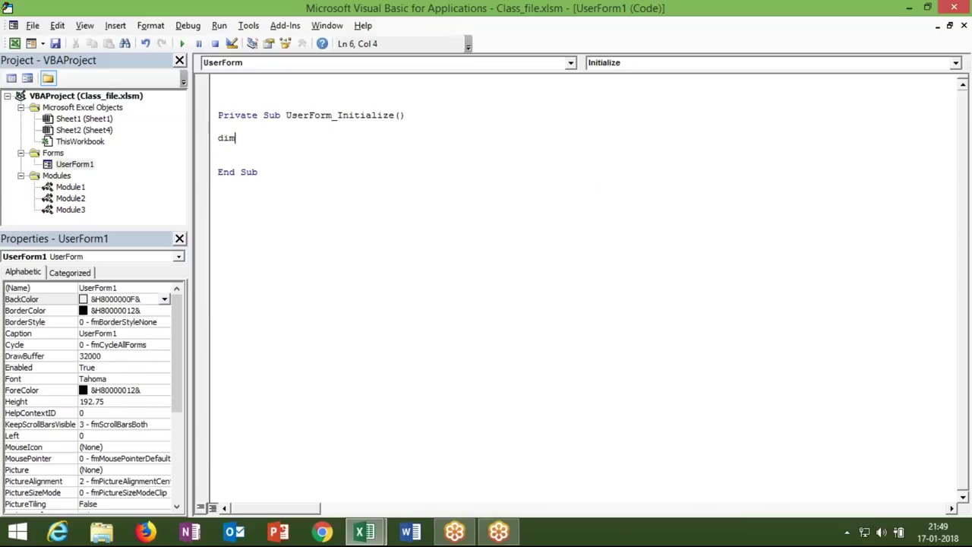
pyautogui.write('new c')
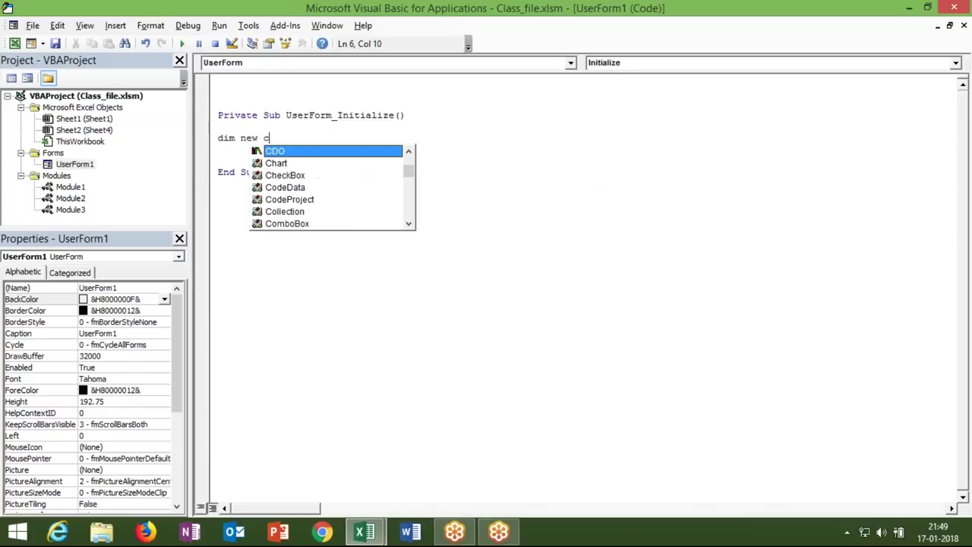
pyautogui.press('BackSpace')
pyautogui.press('BackSpace')
pyautogui.press('BackSpace')
pyautogui.press('BackSpace')
pyautogui.press('BackSpace')
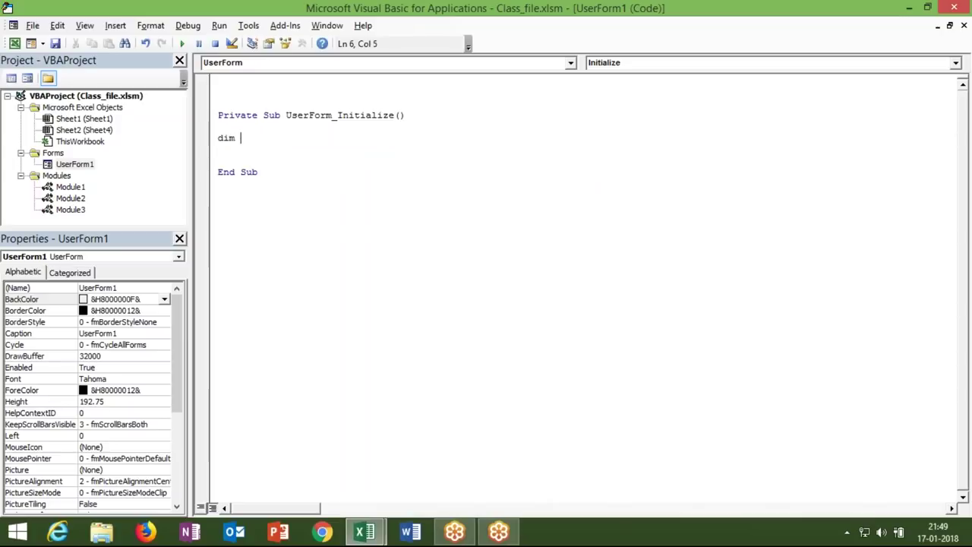
pyautogui.write('ct ')
pyautogui.write('as new ')
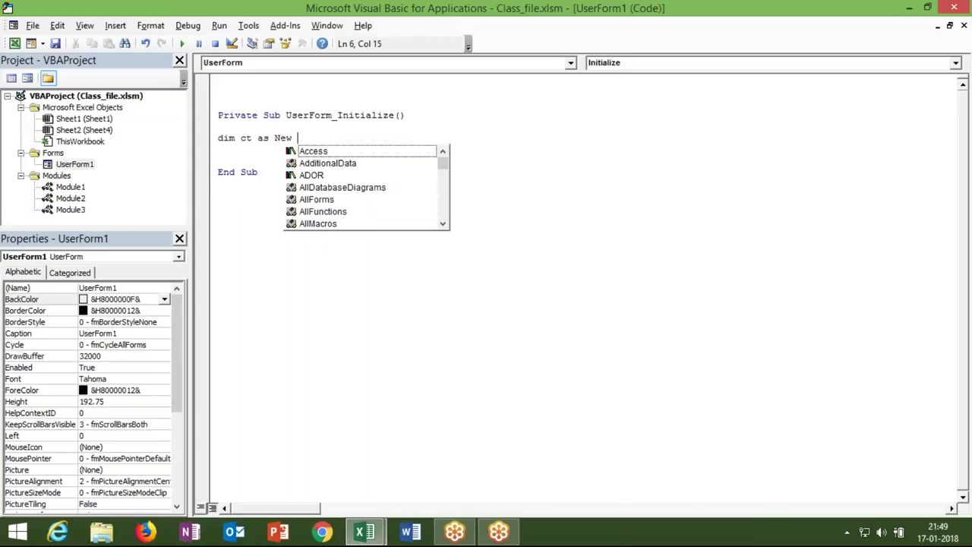
pyautogui.write('col')
pyautogui.press('Return')
pyautogui.press('Return')
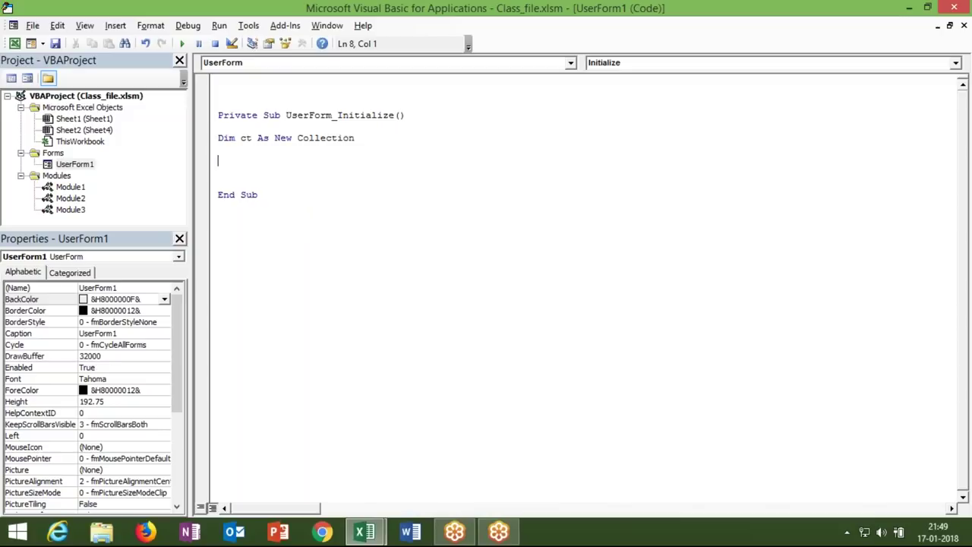
# Type ct.Add cells(i,1).value, cstr(cells(i,1).value below the Dim line and dismiss the compile error.
pyautogui.click(219, 149)
pyautogui.write('ct.Add')
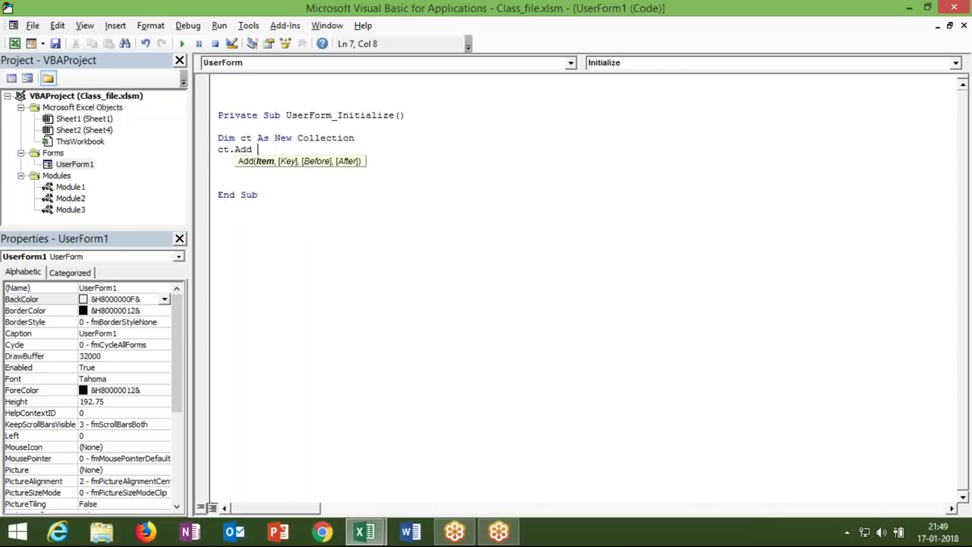
pyautogui.write(' cells')
pyautogui.write('(i,1).value,')
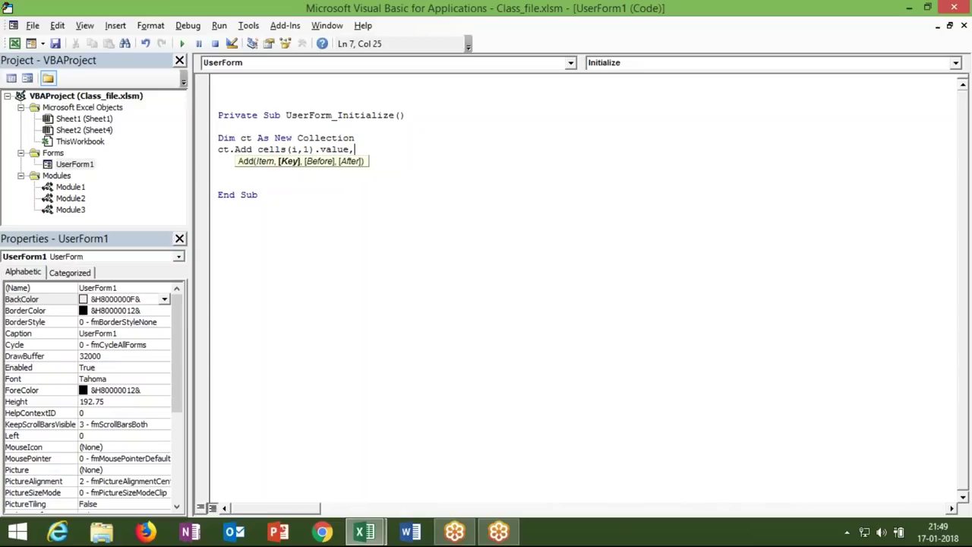
pyautogui.write('s')
pyautogui.press('BackSpace')
pyautogui.write('cstr')
pyautogui.write('(')
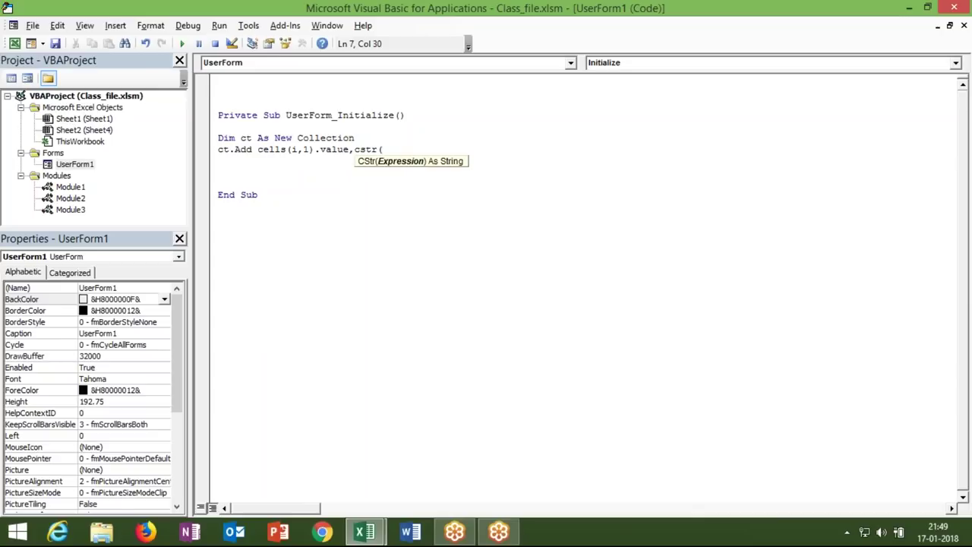
pyautogui.write('cells(i,1).value')
pyautogui.click(242, 162)
pyautogui.press('Return')
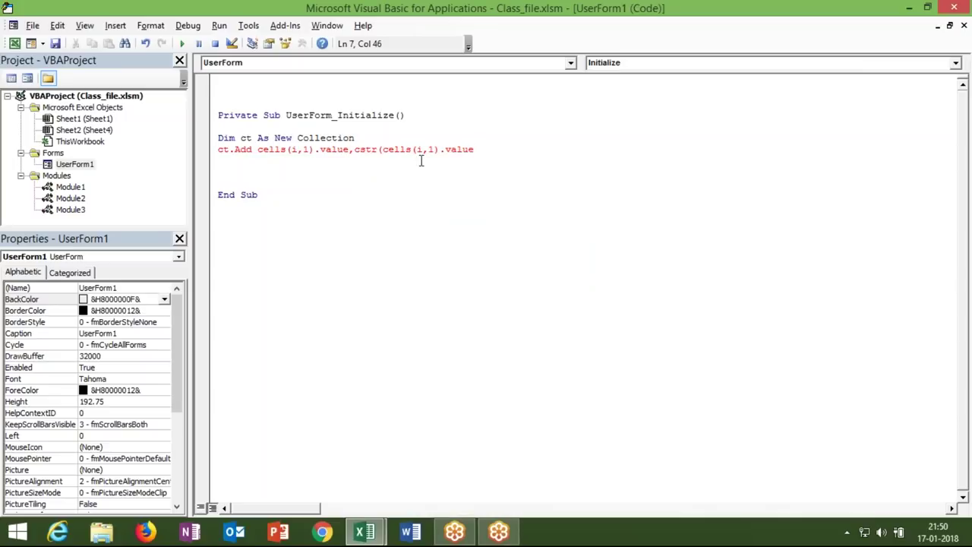
# Close the ct.Add line's parenthesis and open a blank line above it.
pyautogui.write(')')
pyautogui.click(383, 183)
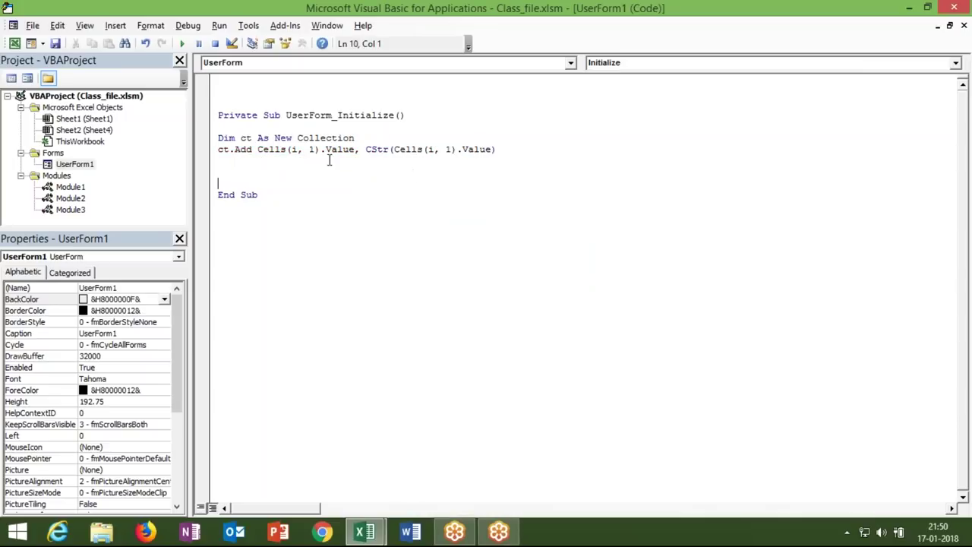
pyautogui.click(255, 126)
pyautogui.press('Return')
pyautogui.press('Return')
pyautogui.press('Up')
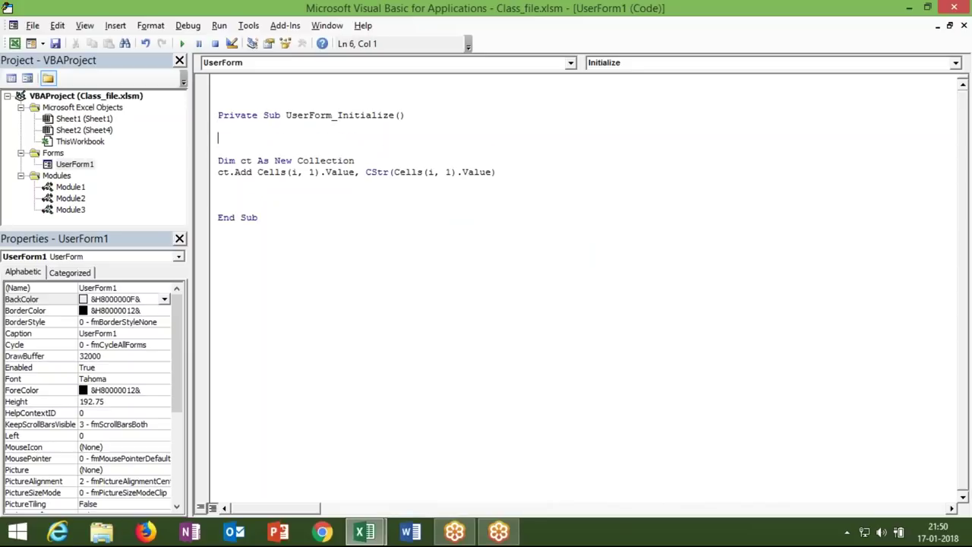
pyautogui.press('Down')
pyautogui.press('Down')
pyautogui.press('Up')
pyautogui.press('Return')
pyautogui.press('Return')
pyautogui.press('Return')
pyautogui.press('Up')
pyautogui.press('Up')
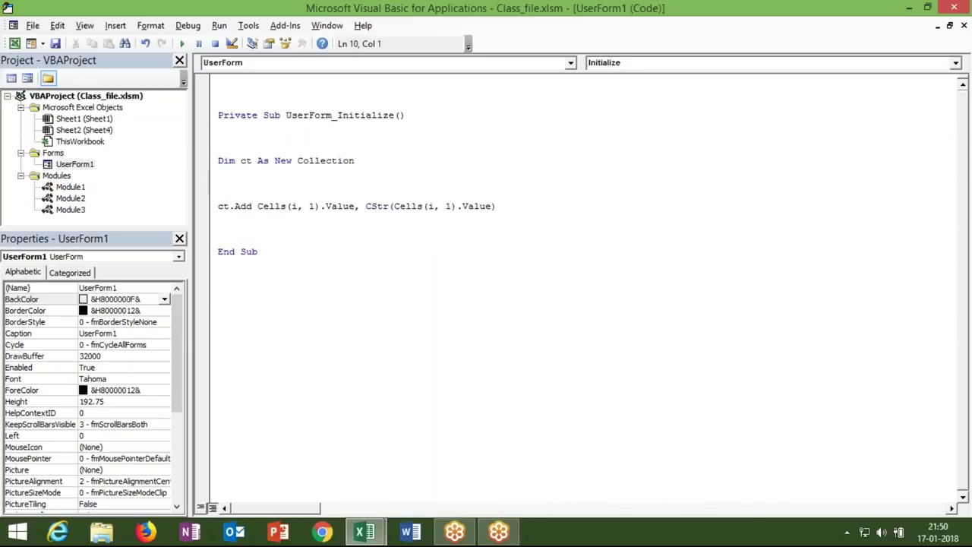
# Wrap ct.Add in a For i = 2 To Range("A65000").End(xlUp).Row … Next i loop.
pyautogui.write('for i = 2 to s')
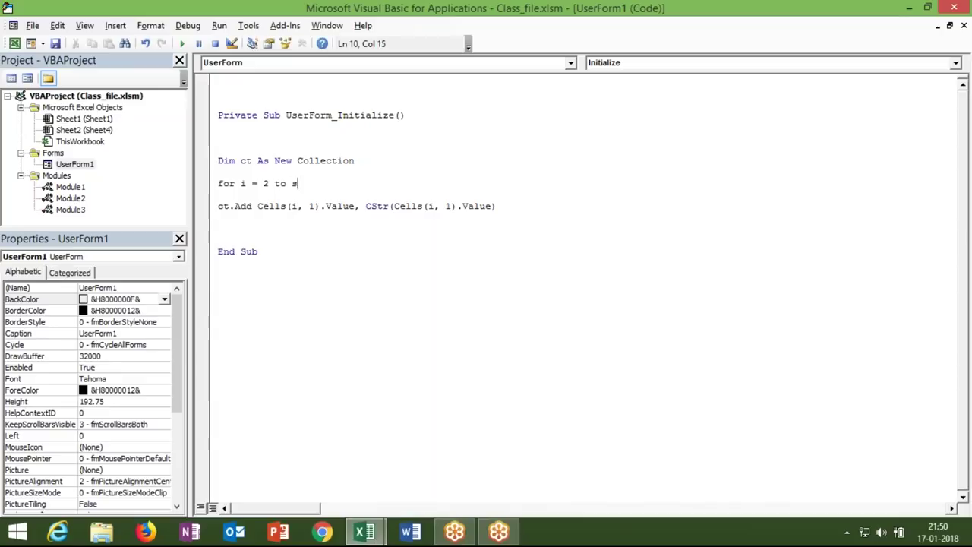
pyautogui.write('range')
pyautogui.write('("A')
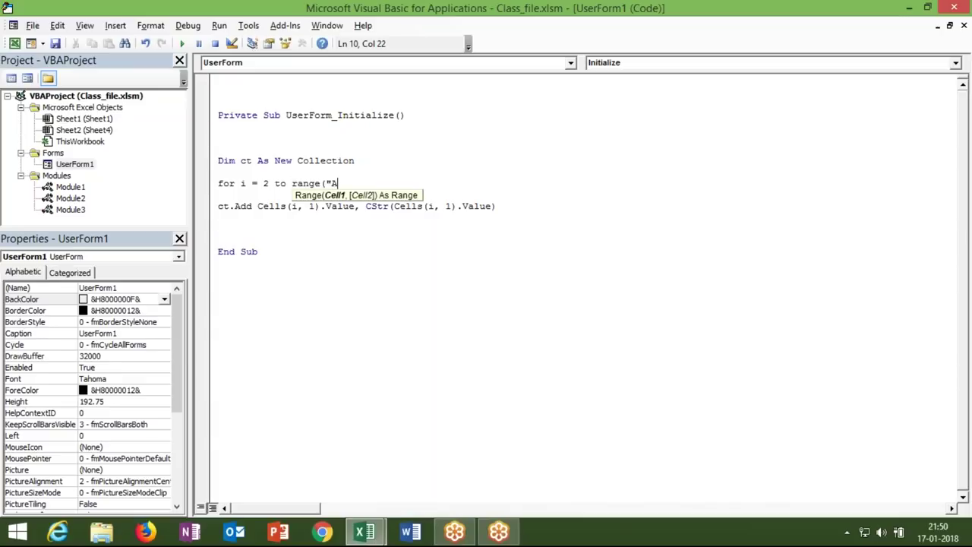
pyautogui.write('65000").en')
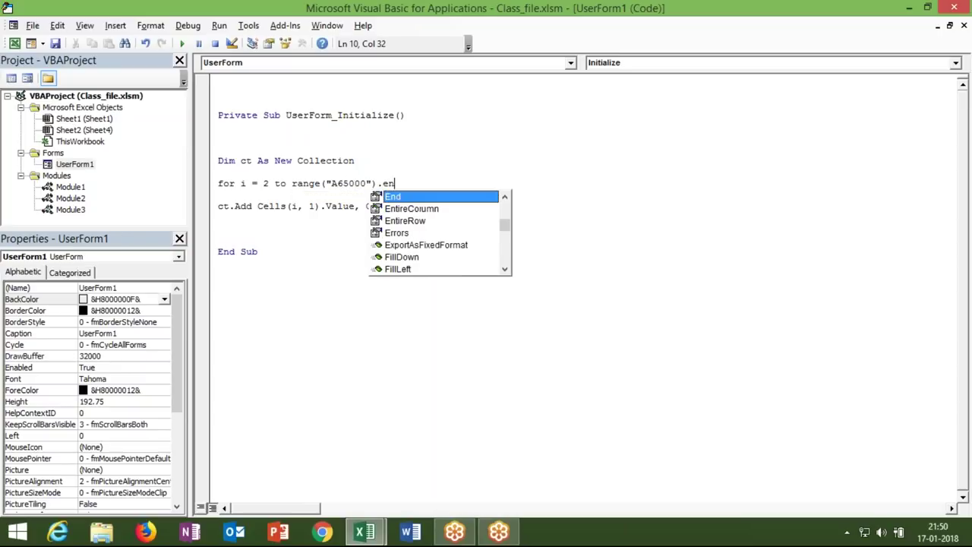
pyautogui.press('Tab')
pyautogui.write('(')
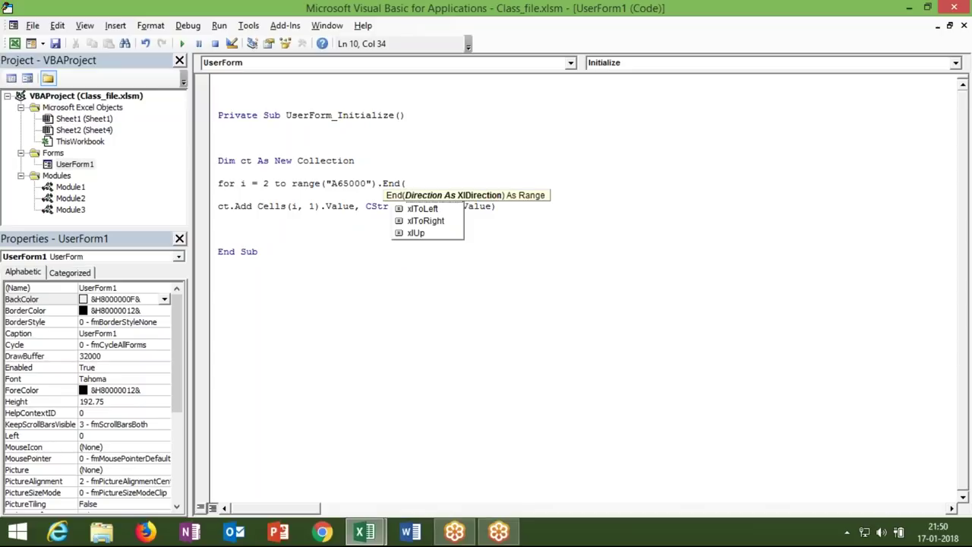
pyautogui.press('Down')
pyautogui.press('Down')
pyautogui.press('Down')
pyautogui.press('Tab')
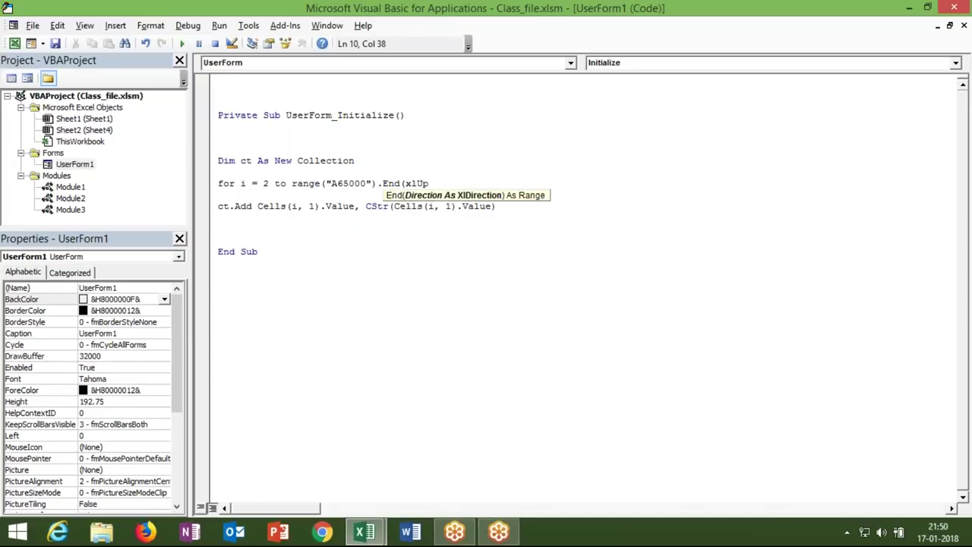
pyautogui.write(').Row')
pyautogui.click(237, 224)
pyautogui.write('nexti')
pyautogui.press('Return')
# Add On Error Resume Next between the Dim line and the loop.
pyautogui.click(223, 173)
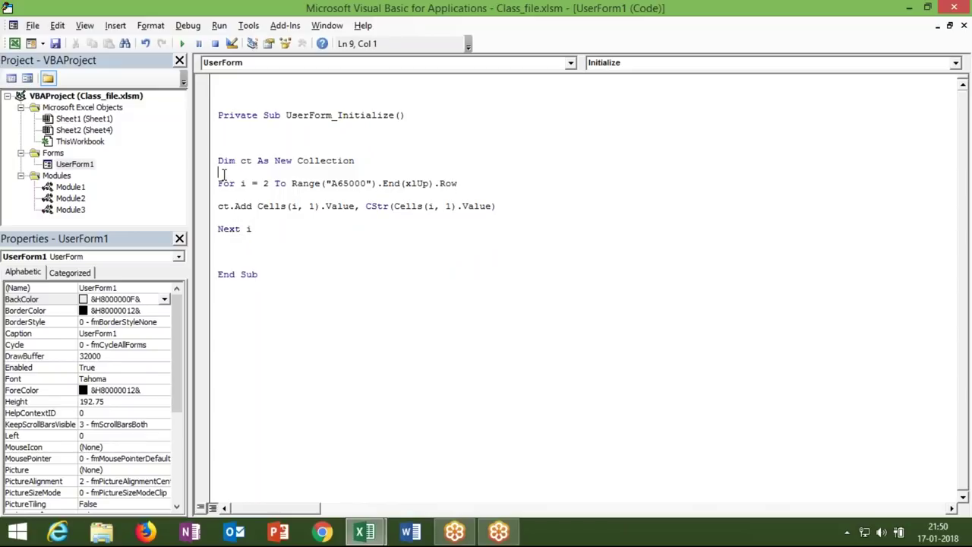
pyautogui.press('Return')
pyautogui.click(218, 183)
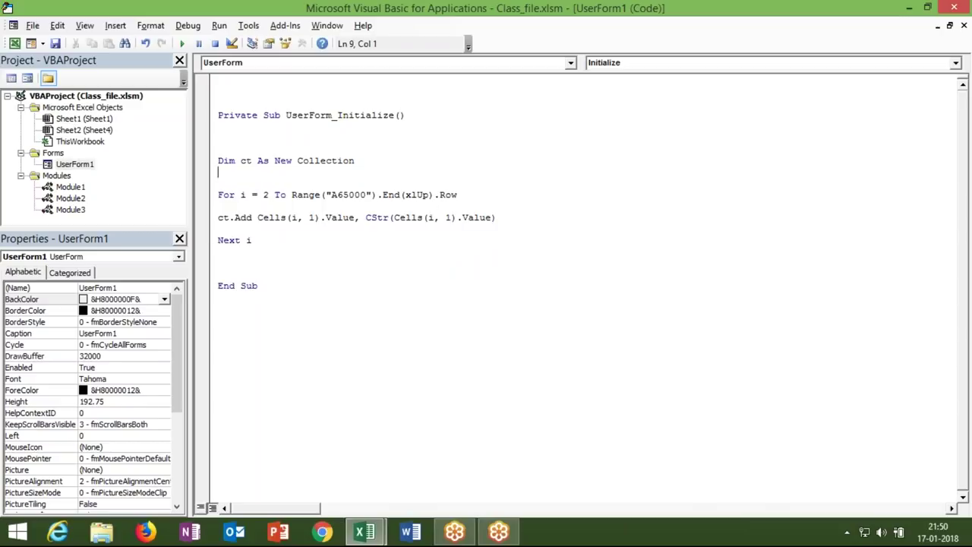
pyautogui.write('on error res')
pyautogui.write('ume next')
pyautogui.doubleClick(278, 161)
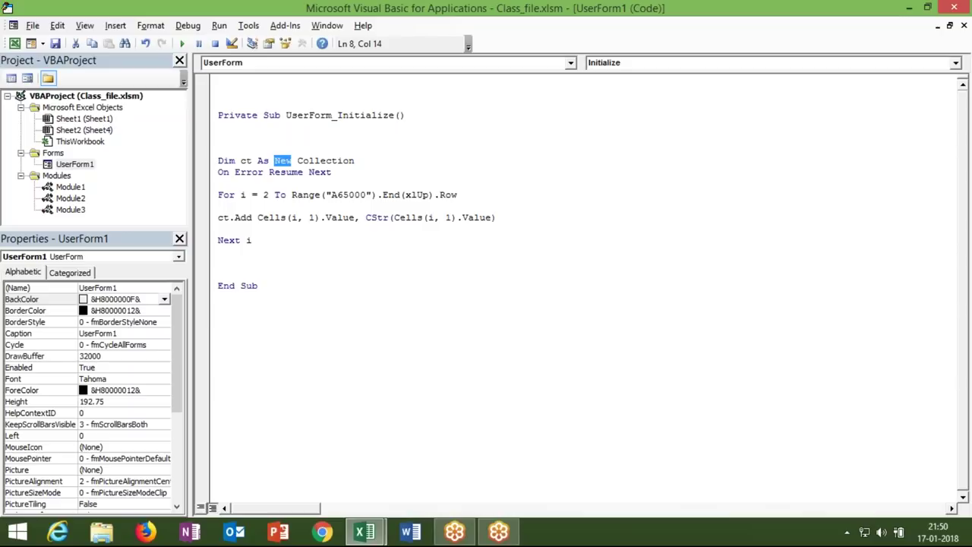
pyautogui.click(252, 217)
pyautogui.doubleClick(285, 161)
# Below Next i, start a loop with the line 'For Each Item In ct'.
pyautogui.doubleClick(286, 172)
pyautogui.click(238, 252)
pyautogui.press('Return')
pyautogui.press('Return')
pyautogui.write('for')
pyautogui.press('BackSpace')
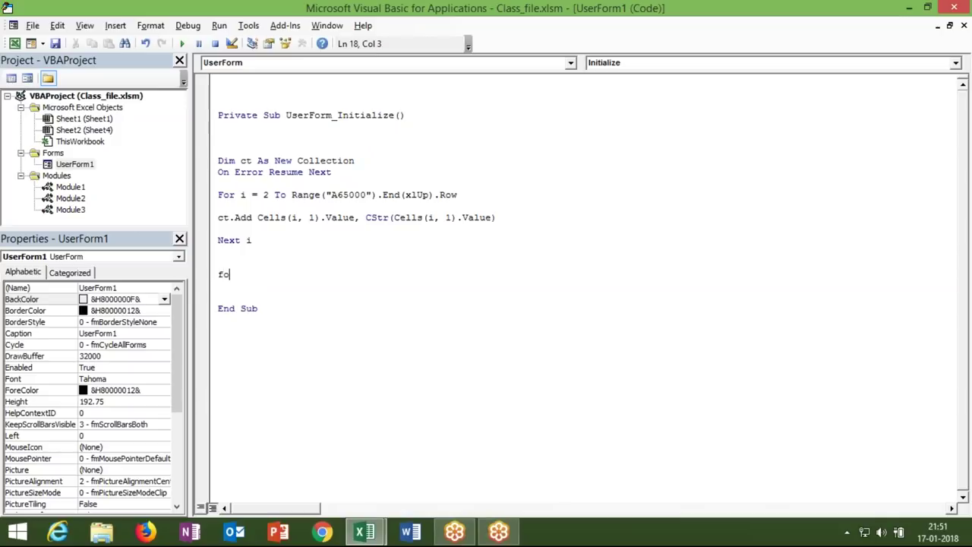
pyautogui.write('r each item in ')
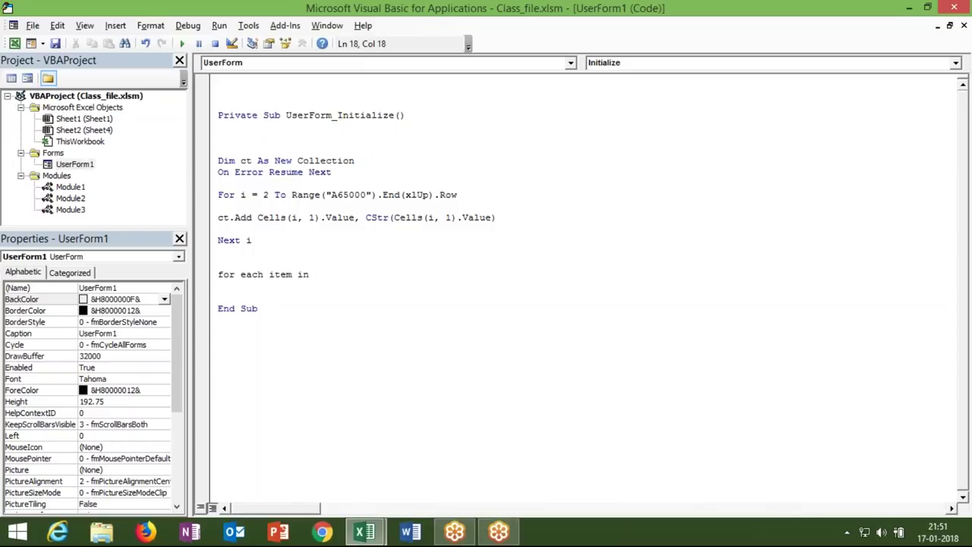
pyautogui.write('ct')
pyautogui.press('Return')
# Add 'Me.ComboBox1.AddItem Item' inside the loop and close it with 'Next Item'.
pyautogui.write('me')
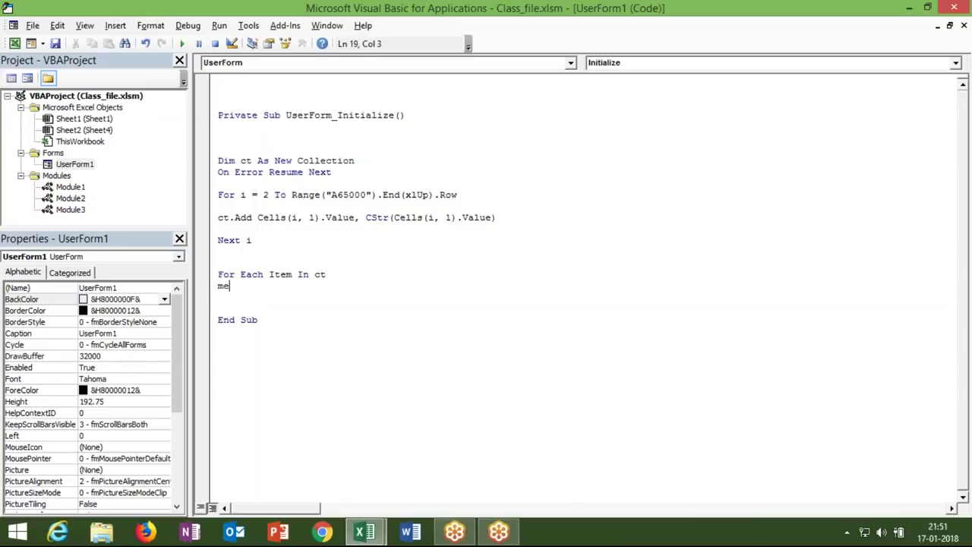
pyautogui.write('.ComboBox1.')
pyautogui.write('Ad')
pyautogui.press('Tab')
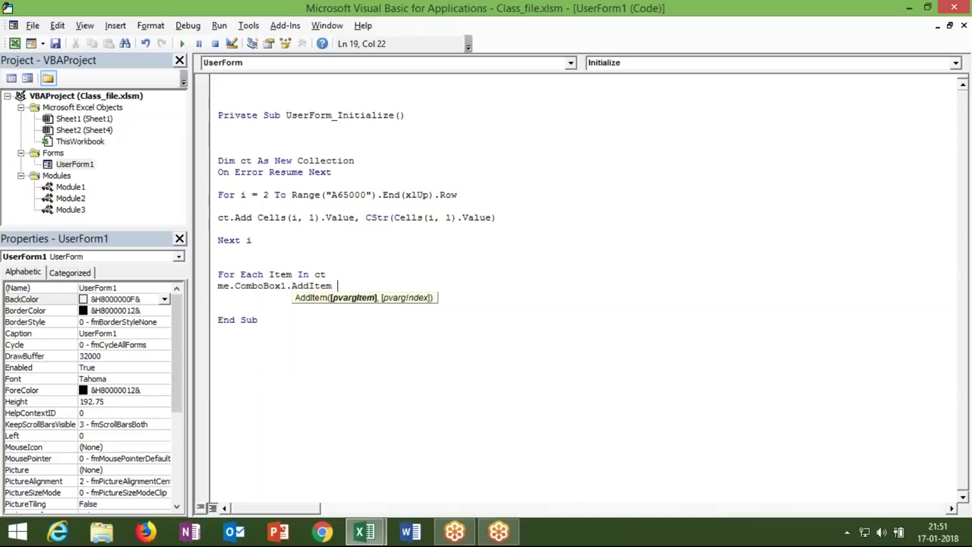
pyautogui.write('ite')
pyautogui.write('m')
pyautogui.press('Return')
pyautogui.write('next item')
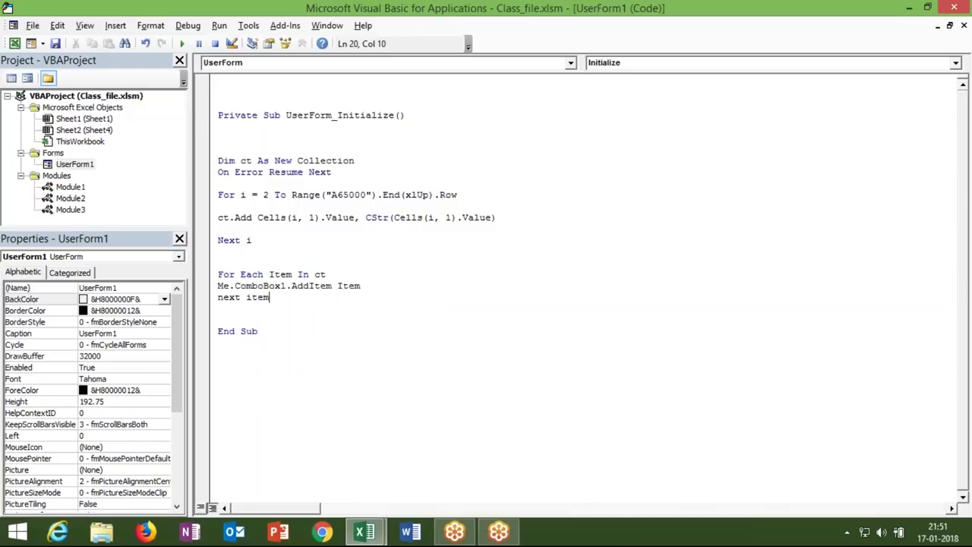
pyautogui.click(271, 195)
pyautogui.press('Up')
pyautogui.click(283, 161)
pyautogui.doubleClick(270, 275)
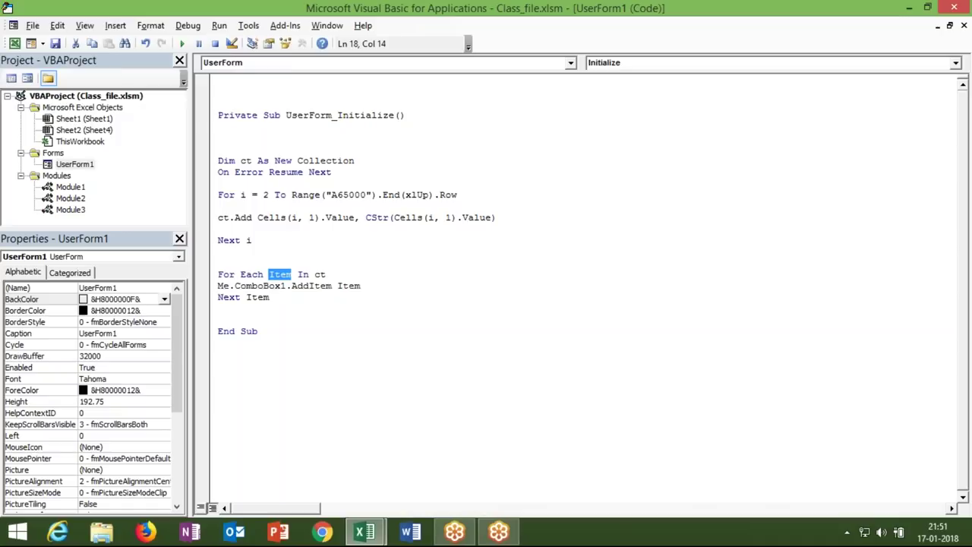
pyautogui.click(293, 307)
# Create a ComboBox1_Change procedure and paste the Initialize list-loading code into it.
pyautogui.doubleClick(70, 164)
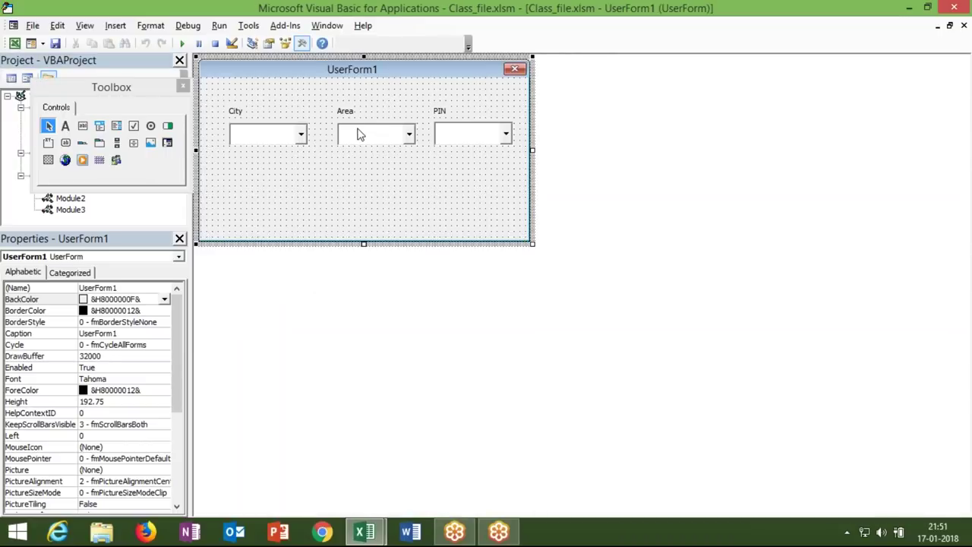
pyautogui.doubleClick(296, 137)
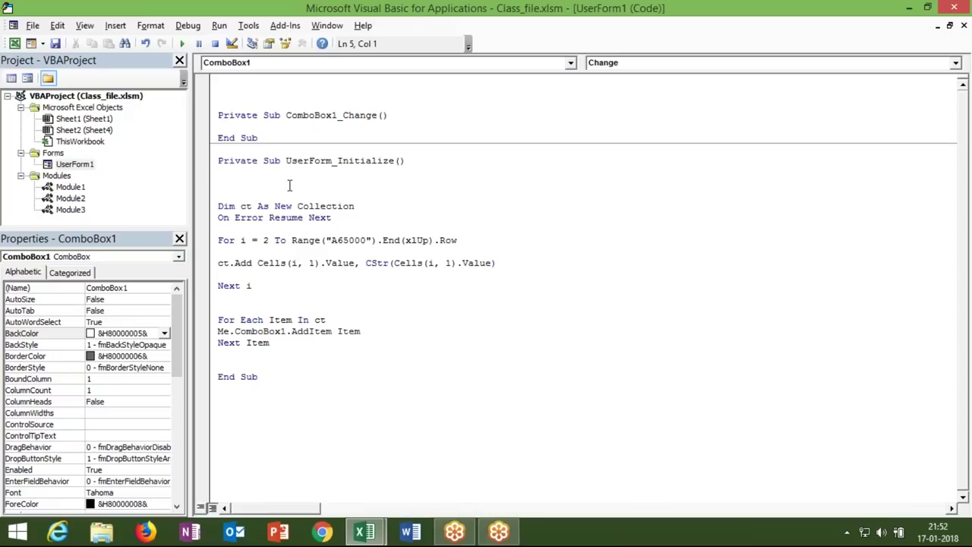
pyautogui.press('Return')
pyautogui.press('Return')
pyautogui.click(279, 376)
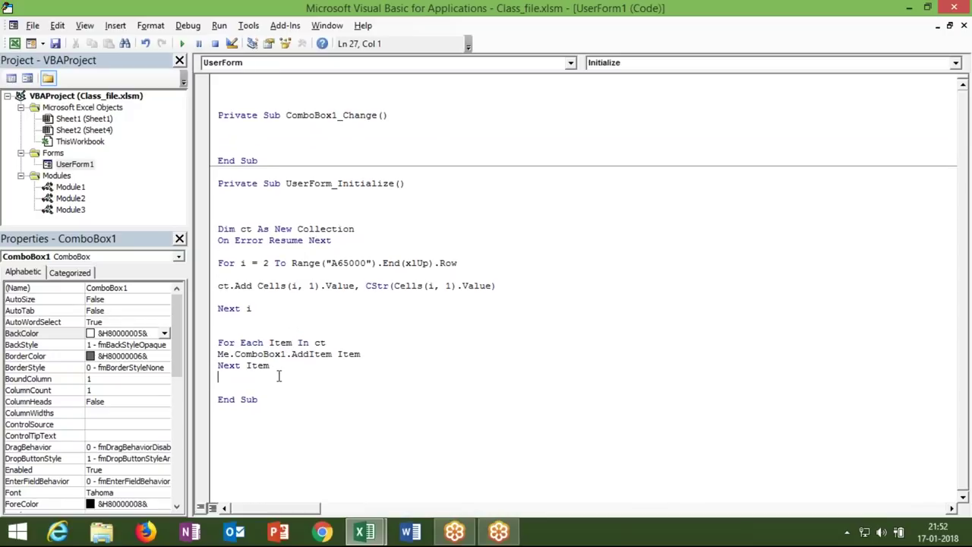
pyautogui.moveTo(279, 376); pyautogui.dragTo(219, 234)
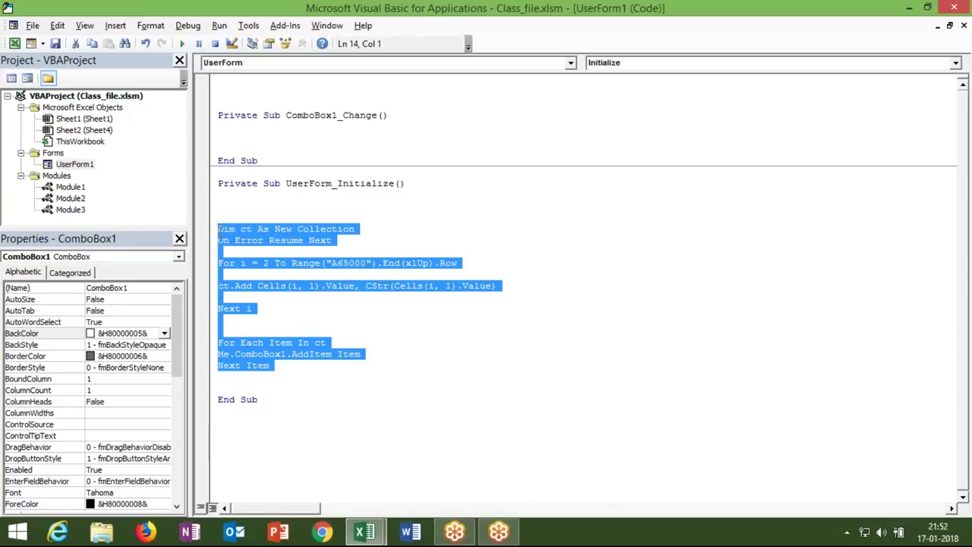
pyautogui.hotkey('ctrl', 'c')
pyautogui.click(228, 126)
pyautogui.hotkey('ctrl', 'v')
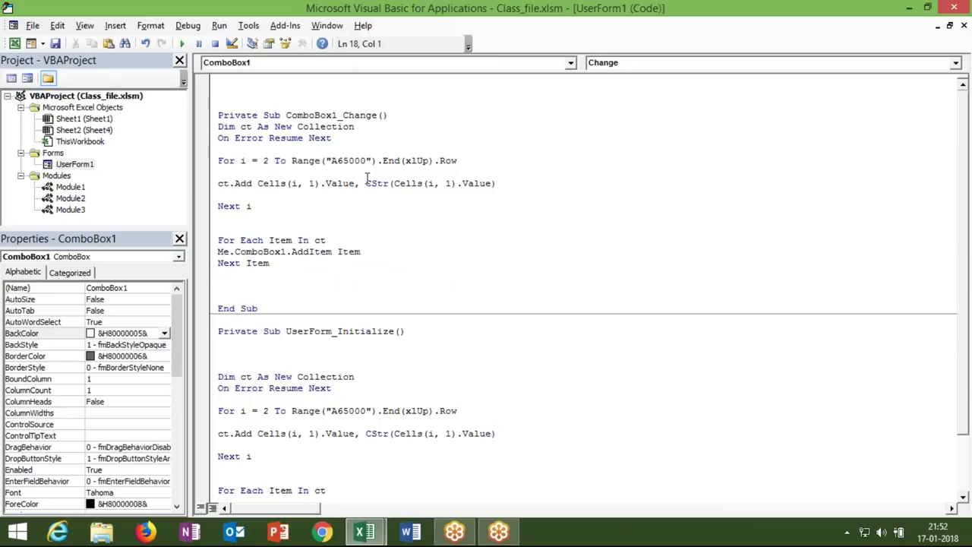
# Retype the A65000 range reference with a lowercase a.
pyautogui.click(340, 162)
pyautogui.press('BackSpace')
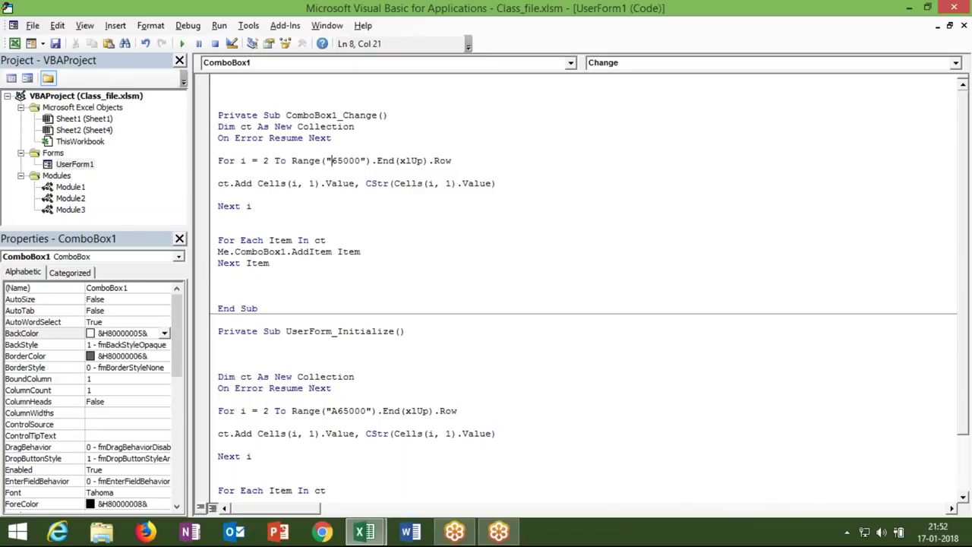
pyautogui.write('a')
pyautogui.click(354, 195)
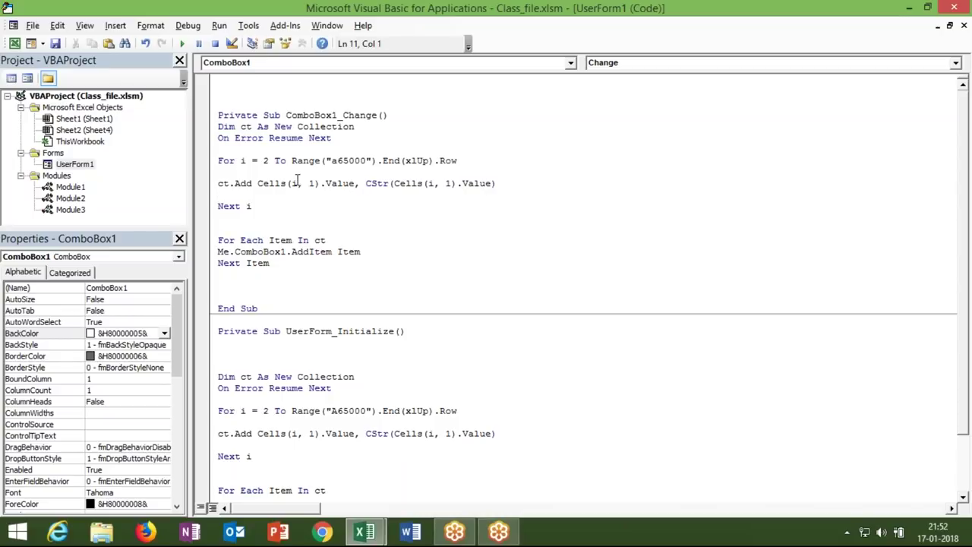
# Change both Cells(i, 1) references in ct.Add to Cells(i, 2) and add a blank line above.
pyautogui.click(314, 183)
pyautogui.doubleClick(312, 183)
pyautogui.write('2')
pyautogui.click(454, 185)
pyautogui.press('BackSpace')
pyautogui.write('2')
pyautogui.click(279, 175)
pyautogui.press('Return')
# Above ct.Add, write 'If Cells(i,1).Value = Me.ComboBox1.Value Then'.
pyautogui.press('Up')
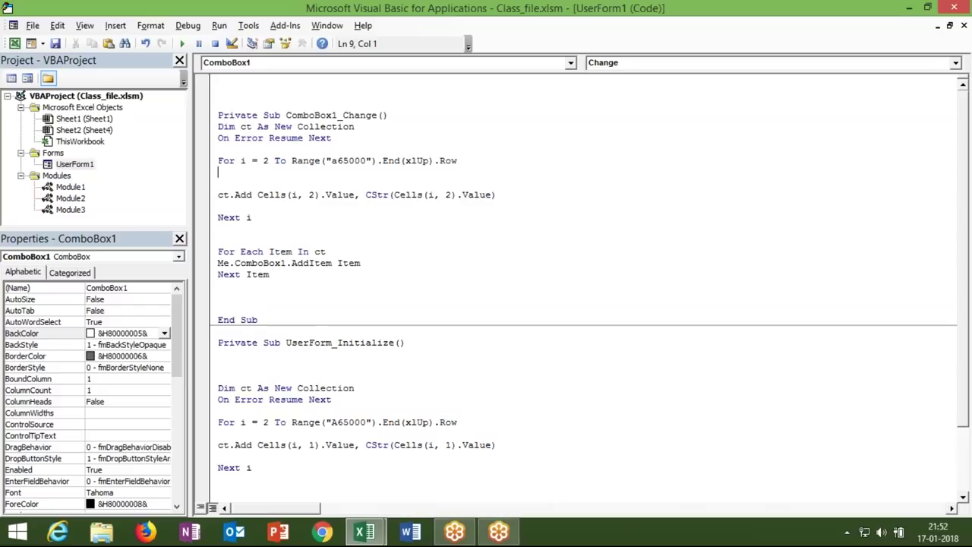
pyautogui.click(218, 183)
pyautogui.write('if cells')
pyautogui.write('(a')
pyautogui.press('BackSpace')
pyautogui.write('i,')
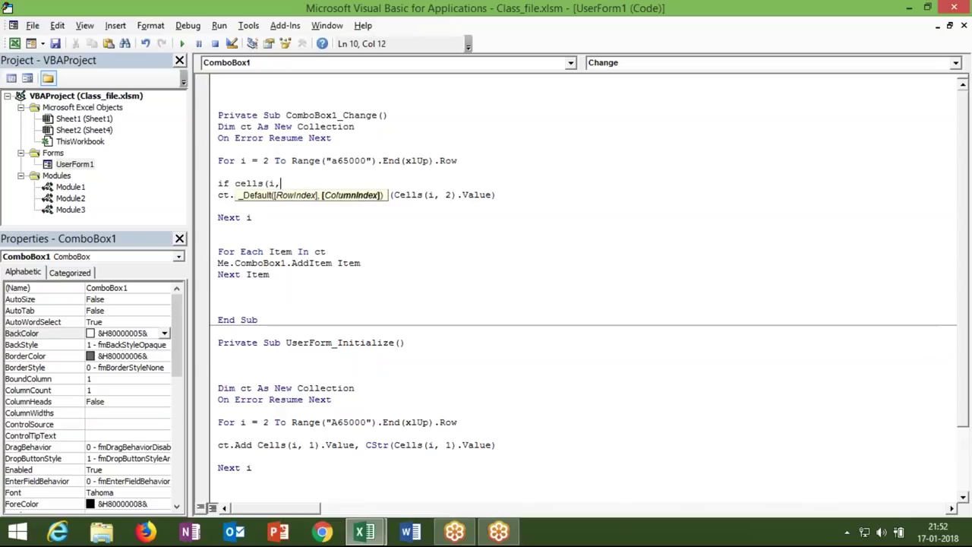
pyautogui.write('1)')
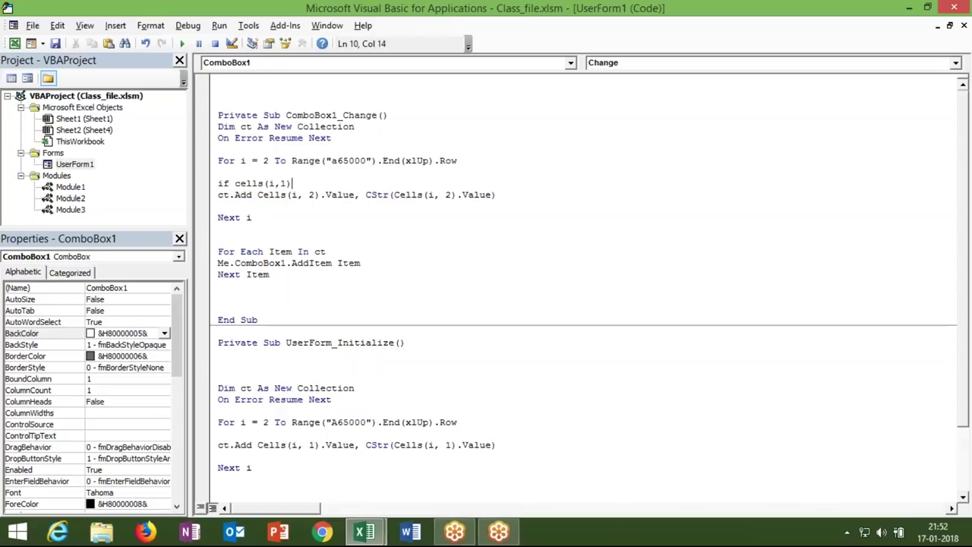
pyautogui.write('.value ')
pyautogui.write('=me.te')
pyautogui.press('BackSpace')
pyautogui.press('BackSpace')
pyautogui.write('com')
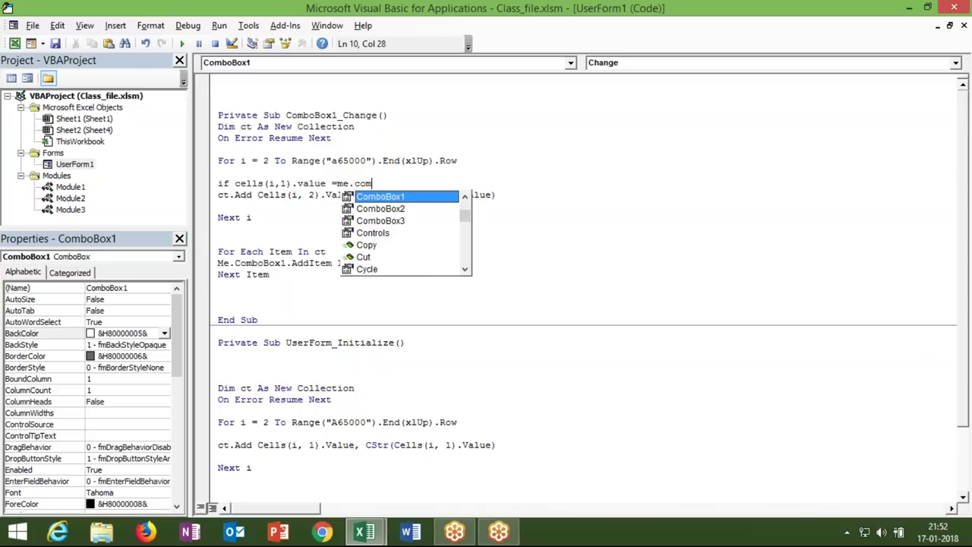
pyautogui.press('Tab')
pyautogui.write('.v')
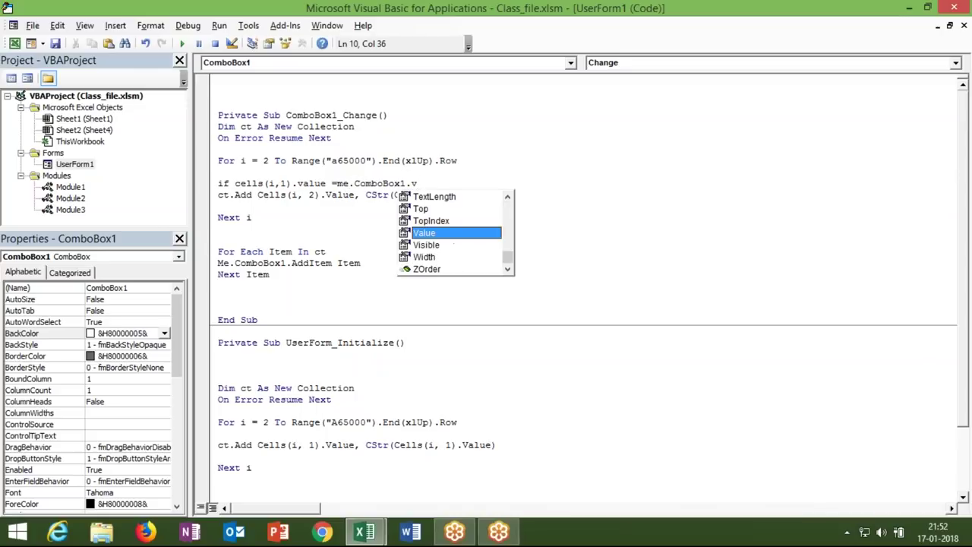
pyautogui.write(' then')
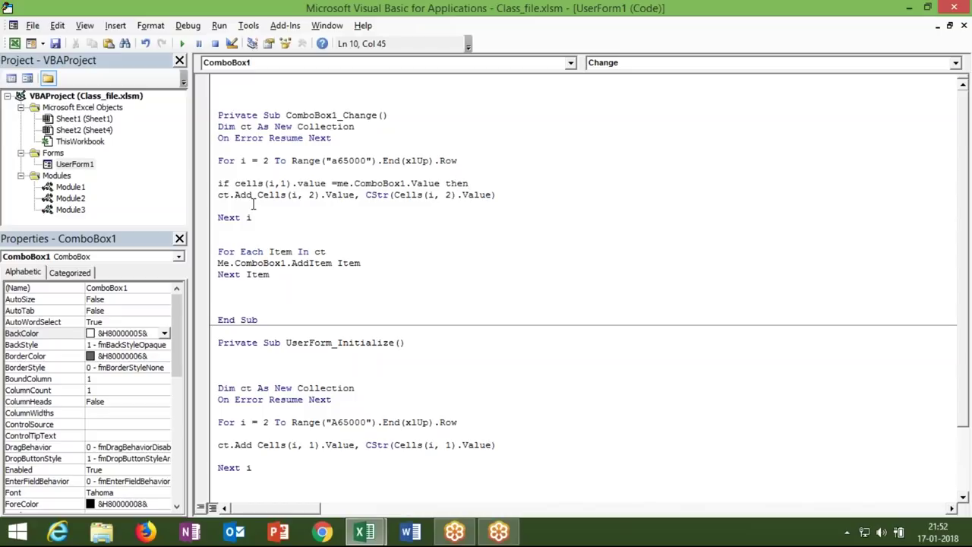
pyautogui.click(249, 206)
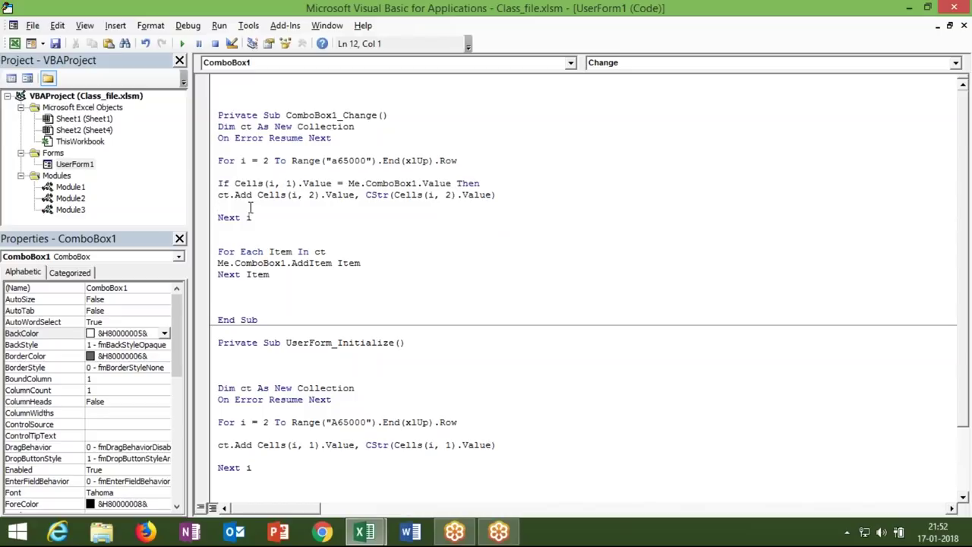
# Close the block with End If, then reopen UserForm1's design and select the Area combo box.
pyautogui.write('end if')
pyautogui.click(283, 293)
pyautogui.doubleClick(76, 165)
pyautogui.click(401, 135)
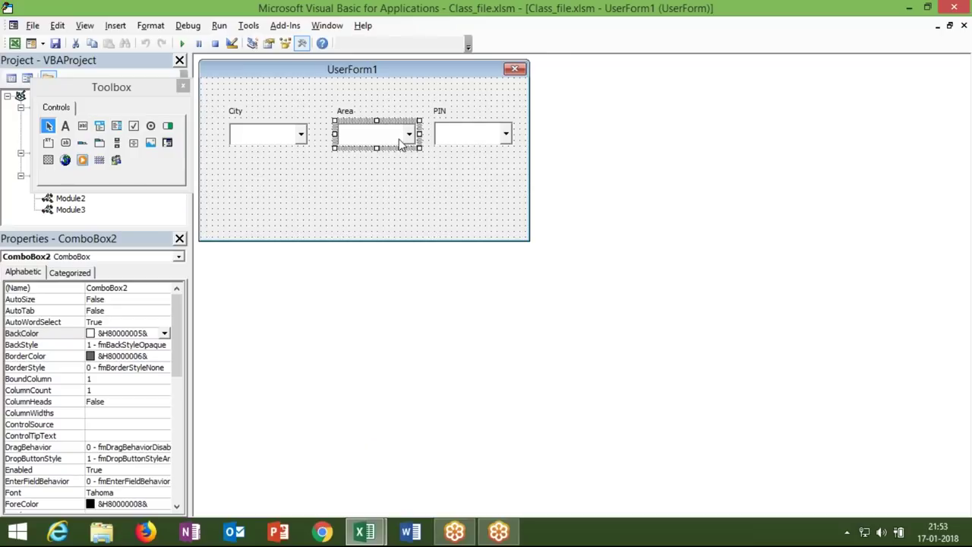
# Create a ComboBox2_Change procedure and paste the Initialize code into it.
pyautogui.doubleClick(400, 142)
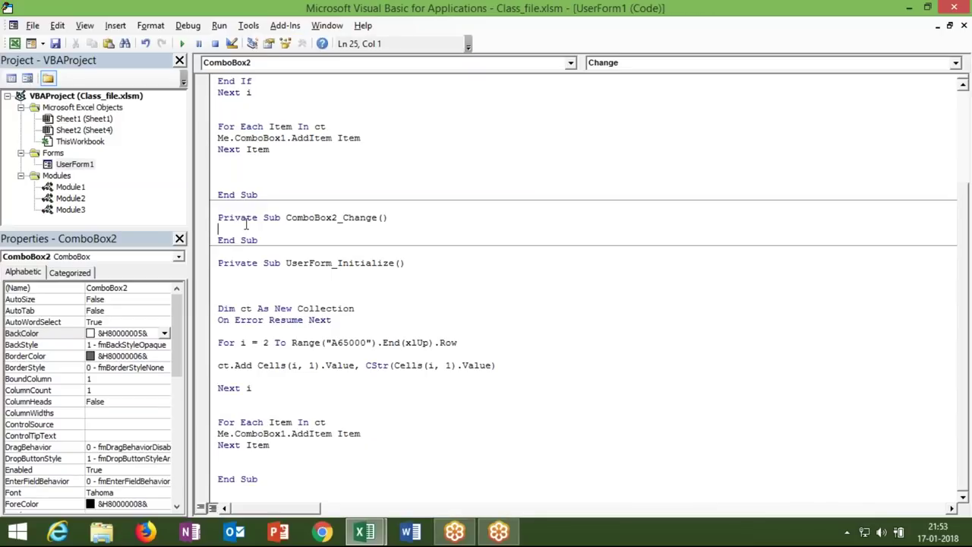
pyautogui.press('Return')
pyautogui.press('Return')
pyautogui.press('Return')
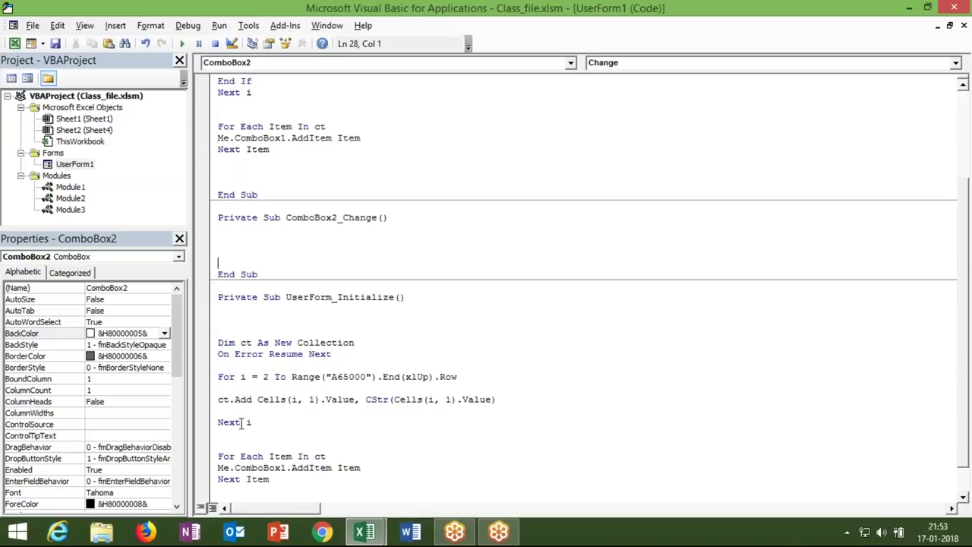
pyautogui.moveTo(218, 342)
pyautogui.mouseDown()
pyautogui.moveTo(296, 474)
pyautogui.moveTo(302, 454)
pyautogui.mouseUp()
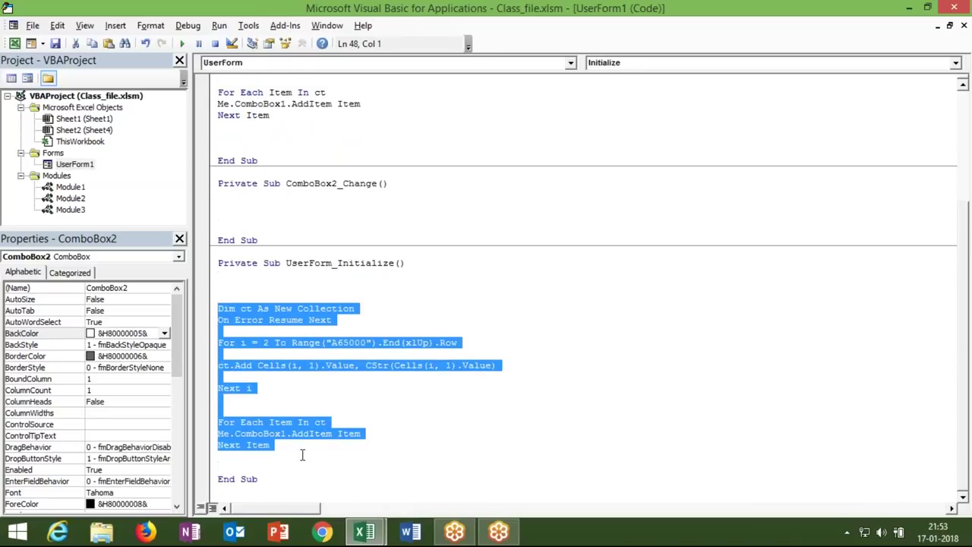
pyautogui.click(245, 215)
pyautogui.hotkey('ctrl', 'v')
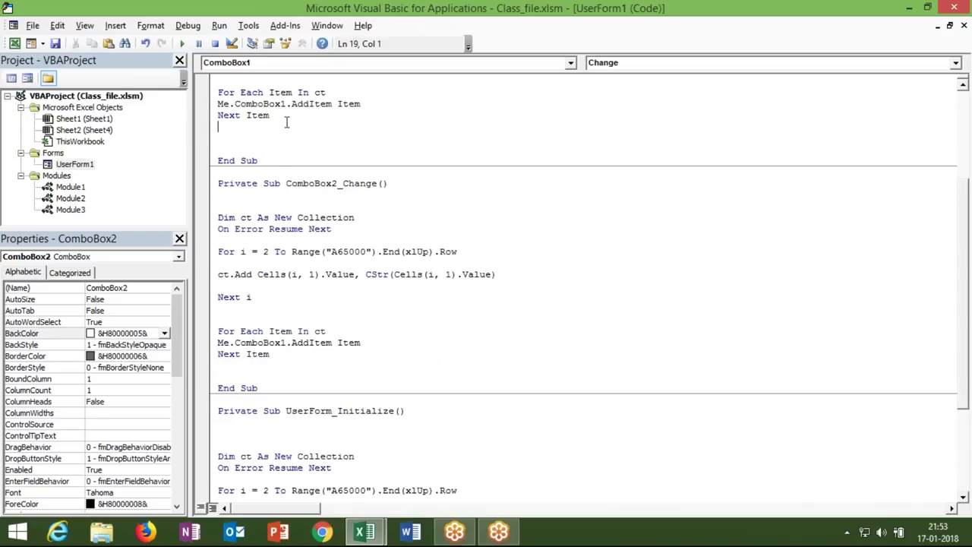
# Make the City change add items to ComboBox2, and have ComboBox2_Change's ct.Add read Cells(i, 3).
pyautogui.click(282, 104)
pyautogui.press('Delete')
pyautogui.write('2')
pyautogui.click(291, 262)
pyautogui.doubleClick(311, 274)
pyautogui.write('3')
pyautogui.doubleClick(448, 274)
pyautogui.write('3')
pyautogui.click(381, 261)
# Select the City procedure's If condition line for copying.
pyautogui.click(267, 236)
pyautogui.press('Up')
pyautogui.press('Up')
pyautogui.press('Up')
pyautogui.press('Up')
pyautogui.press('Up')
pyautogui.press('Up')
pyautogui.moveTo(219, 138); pyautogui.dragTo(482, 137)
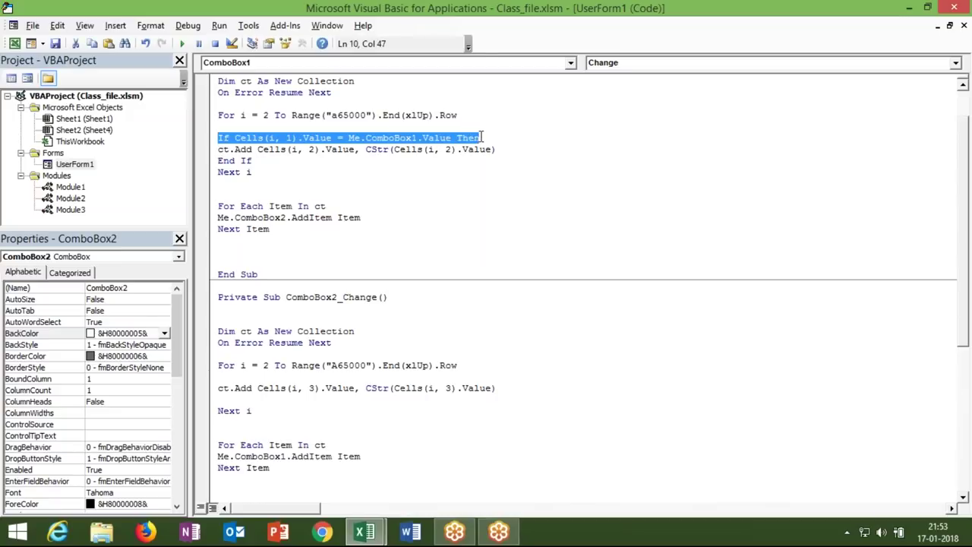
# In ComboBox2_Change, paste the If line and append 'And' with a copy of the city condition.
pyautogui.click(228, 376)
pyautogui.press('Return')
pyautogui.press('Return')
pyautogui.press('Up')
pyautogui.hotkey('ctrl', 'v')
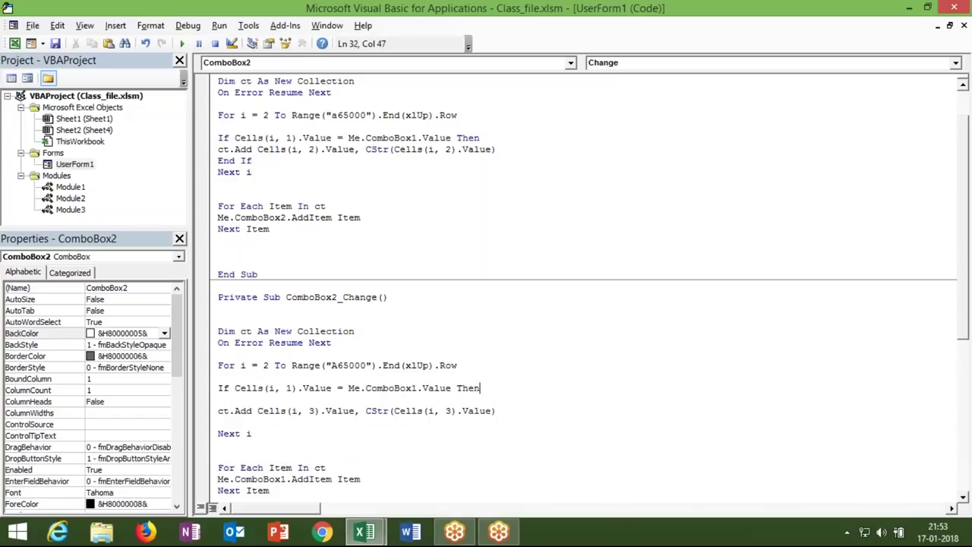
pyautogui.press('BackSpace')
pyautogui.press('BackSpace')
pyautogui.press('BackSpace')
pyautogui.press('BackSpace')
pyautogui.write('and')
pyautogui.moveTo(451, 388); pyautogui.dragTo(236, 387)
pyautogui.hotkey('ctrl', 'c')
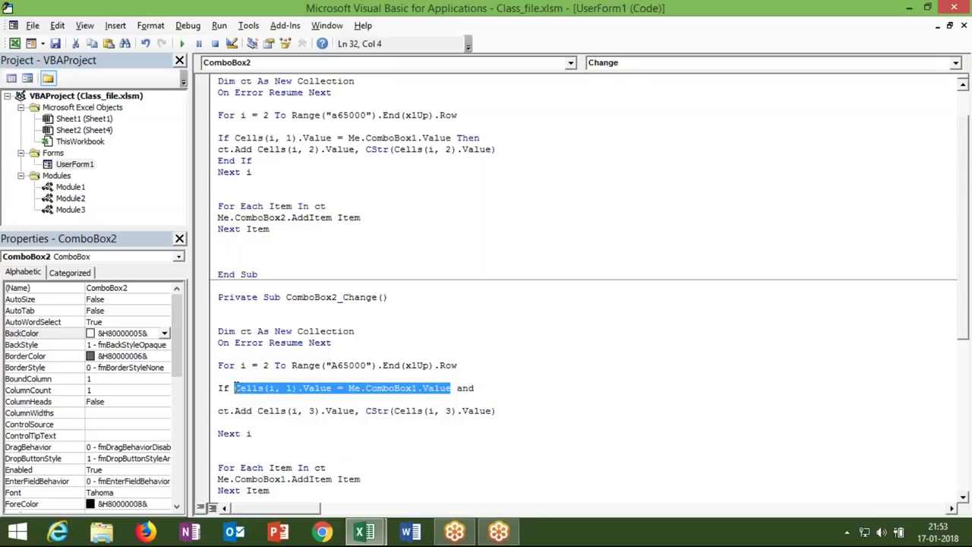
pyautogui.click(453, 388)
pyautogui.click(490, 381)
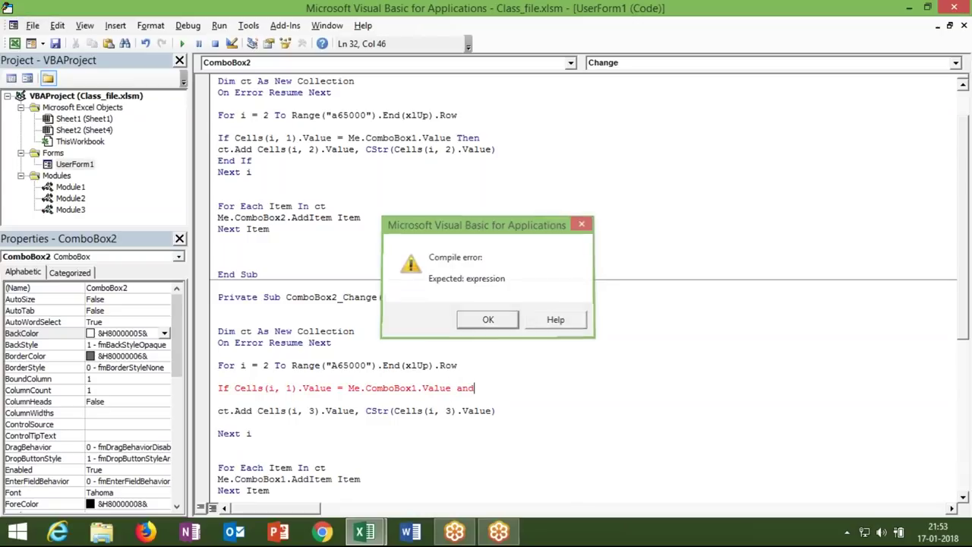
pyautogui.press('Return')
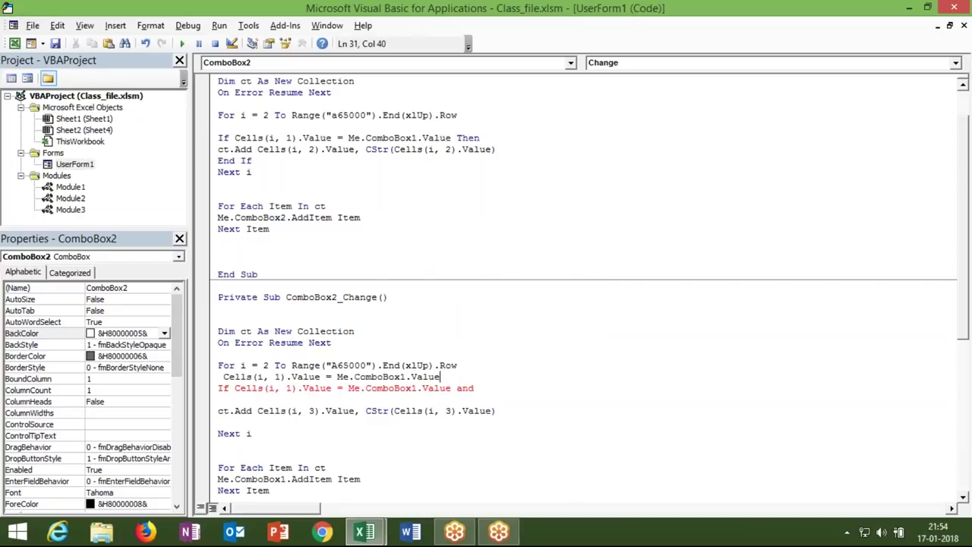
pyautogui.click(488, 392)
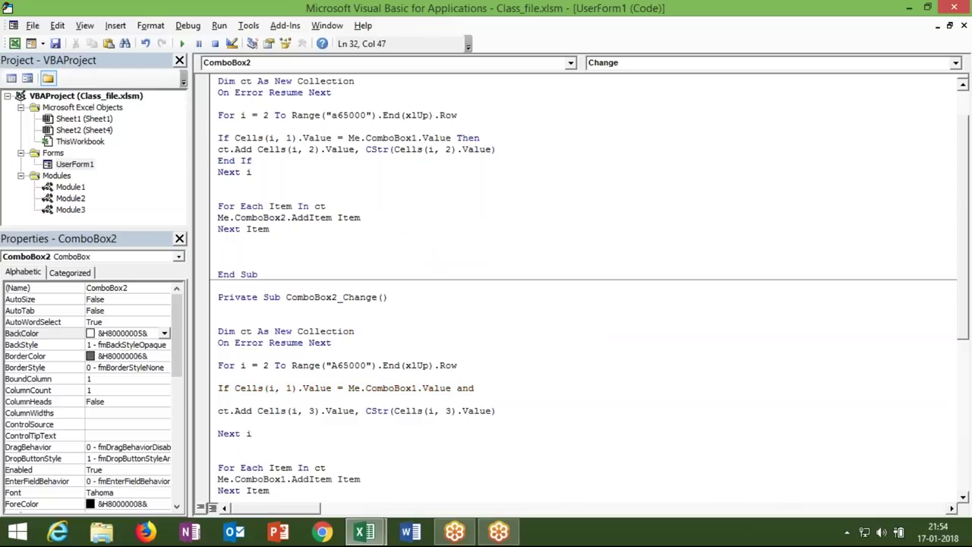
pyautogui.hotkey('ctrl', 'v')
# Make the second condition 'Cells(i,2).Value = Me.ComboBox2.Value' and end the line with Then.
pyautogui.click(536, 388)
pyautogui.press('BackSpace')
pyautogui.write('2')
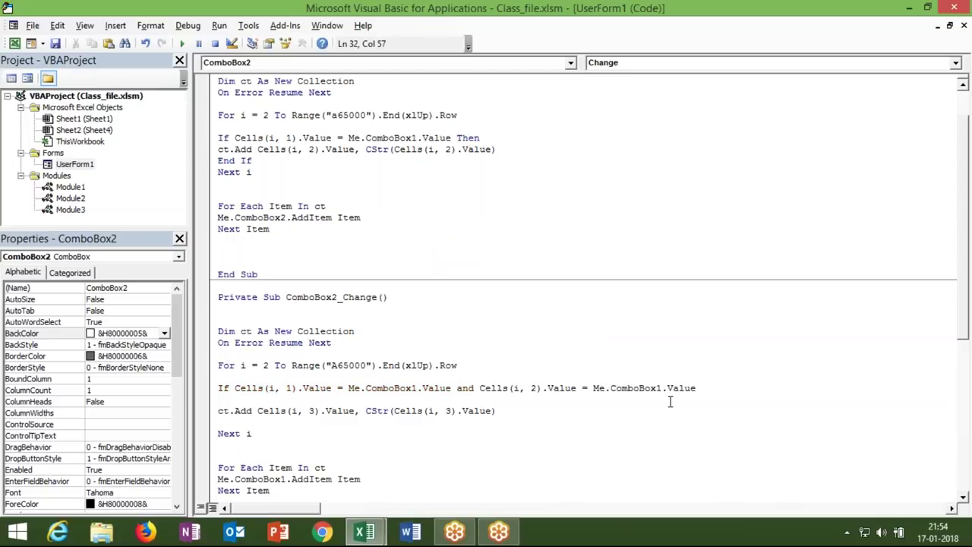
pyautogui.click(662, 394)
pyautogui.press('Return')
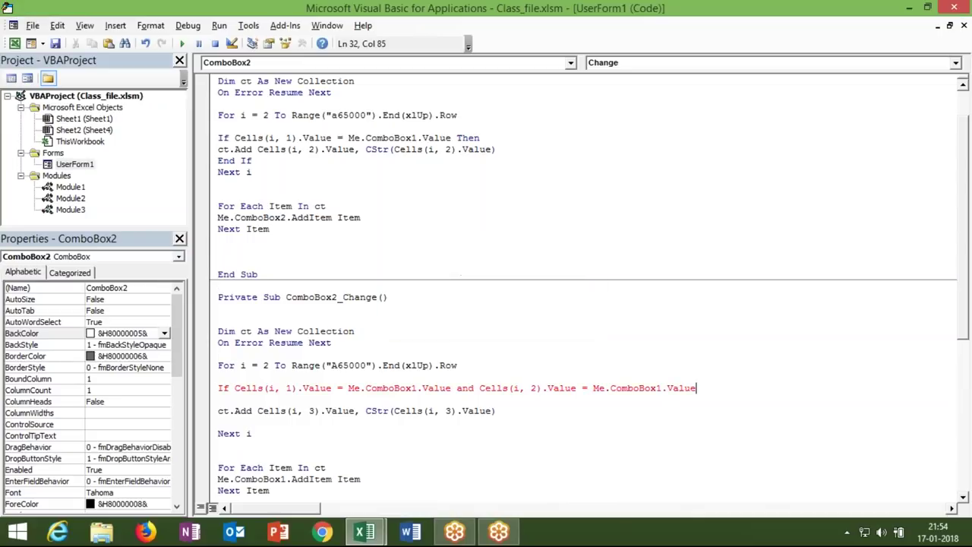
pyautogui.click(659, 388)
pyautogui.press('BackSpace')
pyautogui.write('2')
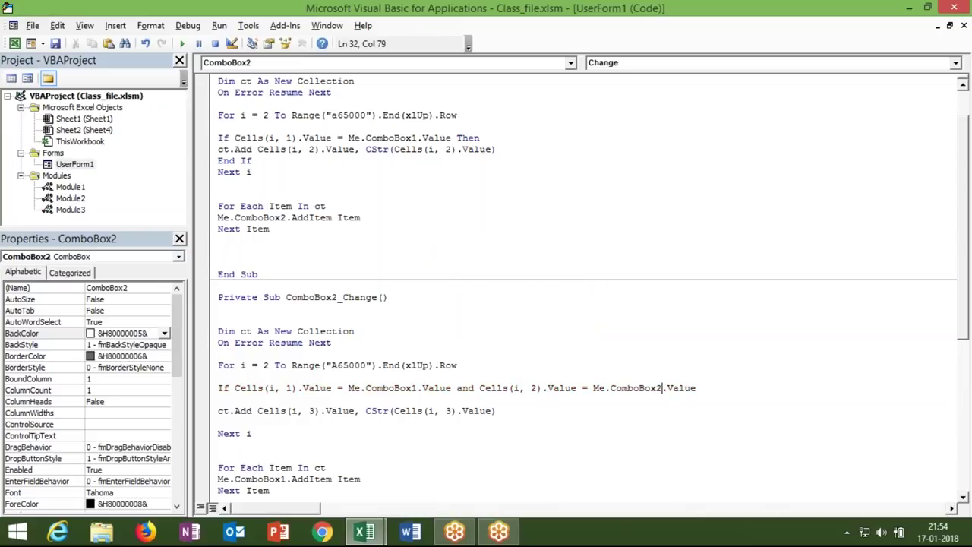
pyautogui.click(253, 422)
pyautogui.press('Return')
pyautogui.write('then')
# Add End If after ct.Add and change the AddItem target to ComboBox3.
pyautogui.click(231, 422)
pyautogui.write('end ')
pyautogui.write('if')
pyautogui.press('Down')
pyautogui.press('Down')
pyautogui.click(285, 483)
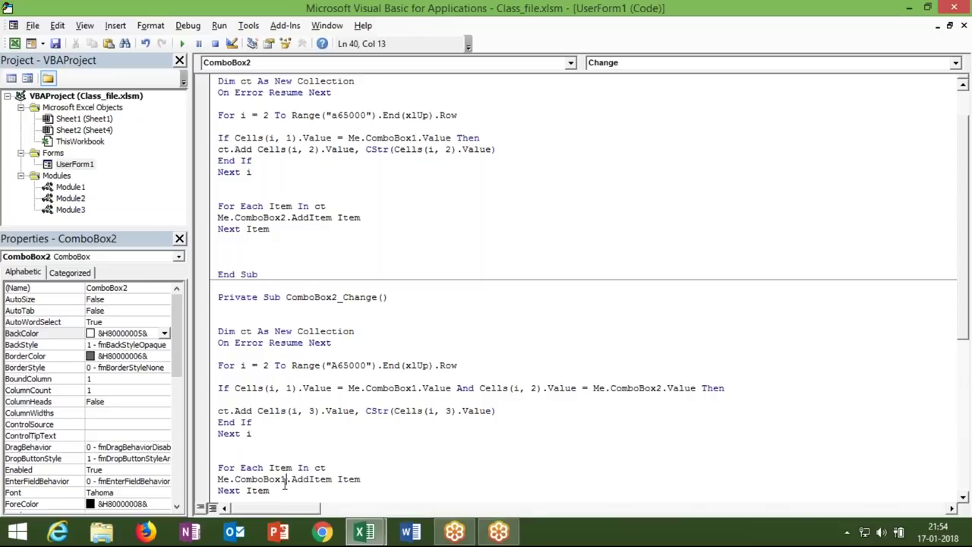
pyautogui.press('BackSpace')
pyautogui.write('3')
pyautogui.click(308, 342)
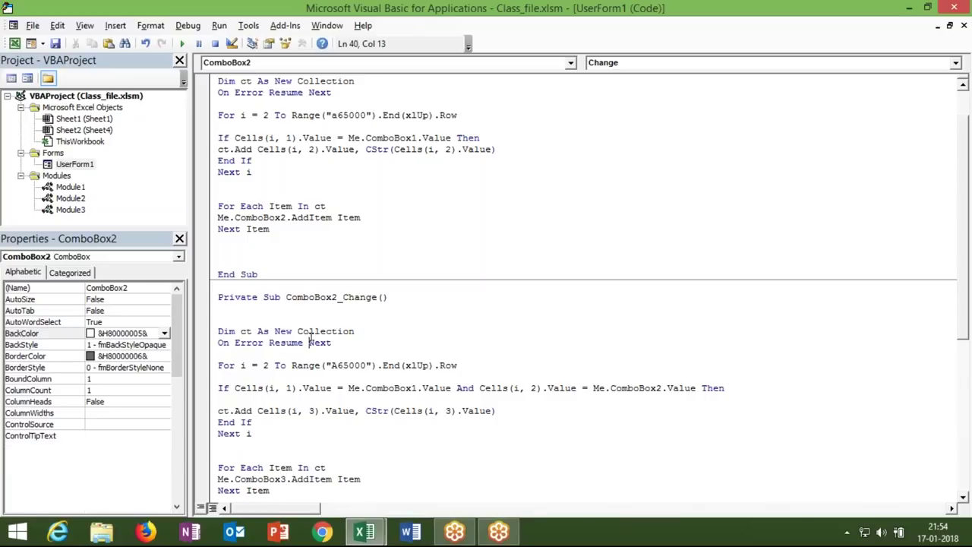
# Run UserForm1 and choose Delhi in the City box.
pyautogui.doubleClick(82, 163)
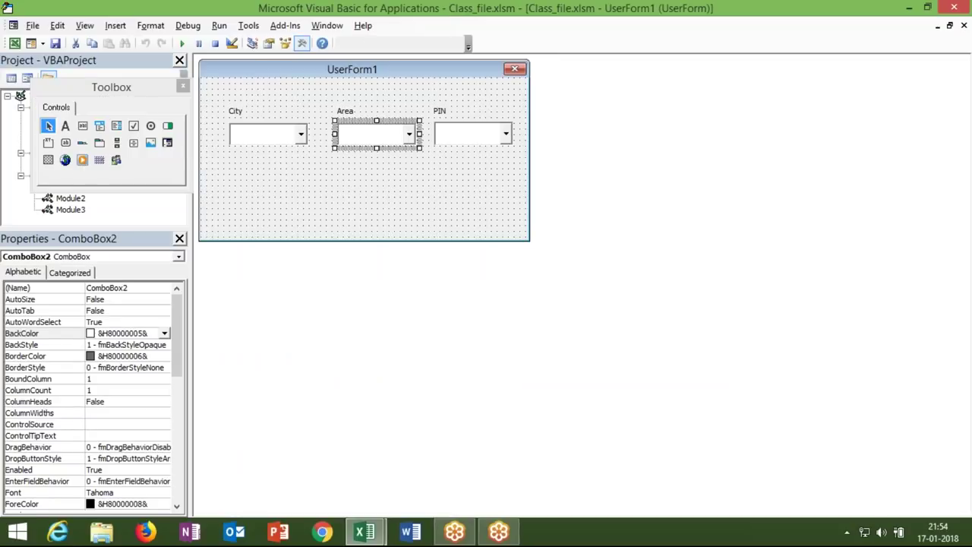
pyautogui.click(182, 43)
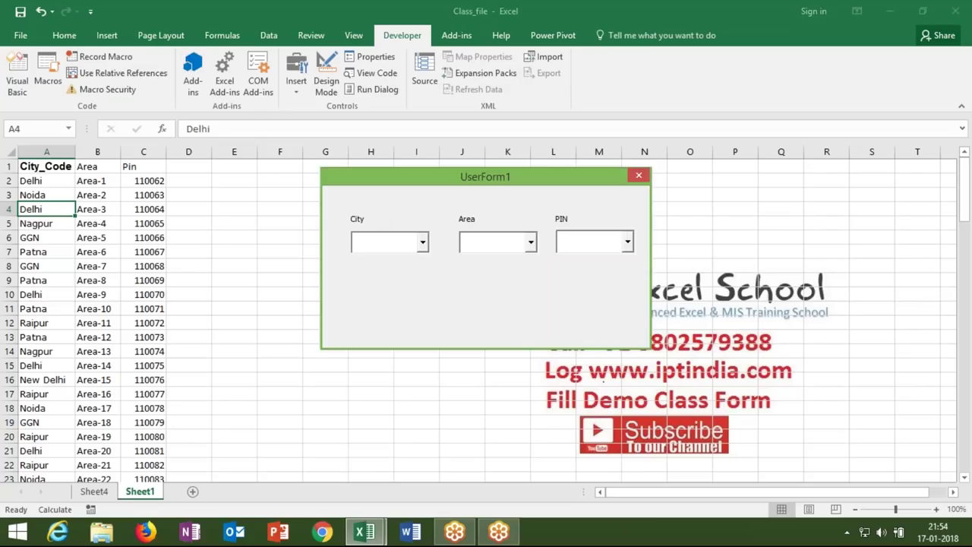
pyautogui.click(423, 243)
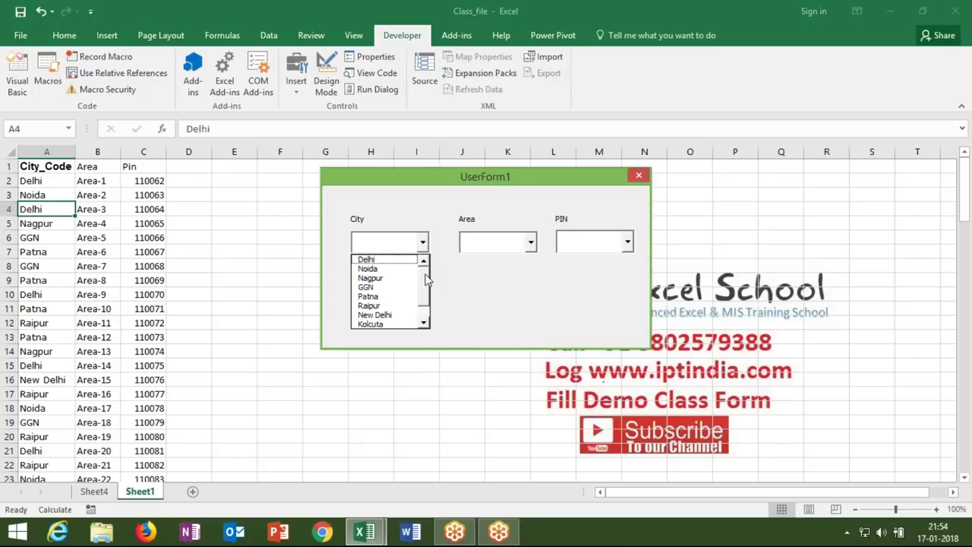
pyautogui.scroll(-2, 425, 279)
pyautogui.scroll(2, 428, 304)
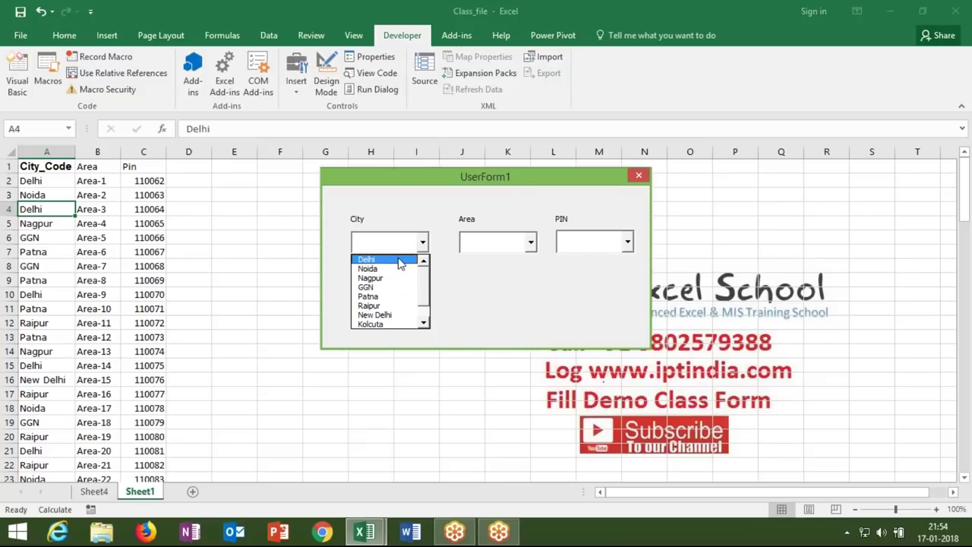
pyautogui.click(398, 261)
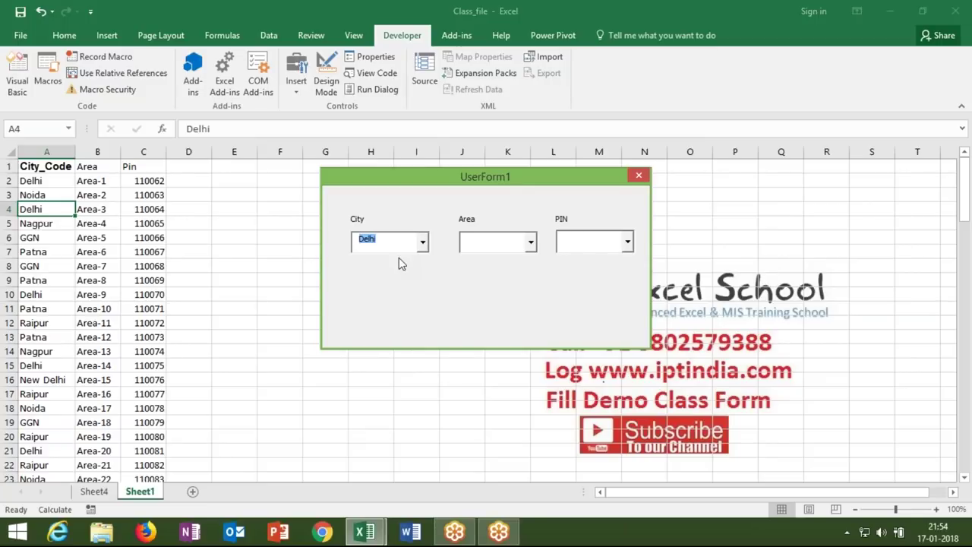
# Choose Area-1 in the Area box and 110062 in the PIN box.
pyautogui.click(531, 243)
pyautogui.moveTo(533, 267)
pyautogui.mouseDown()
pyautogui.moveTo(538, 321)
pyautogui.moveTo(533, 262)
pyautogui.mouseUp()
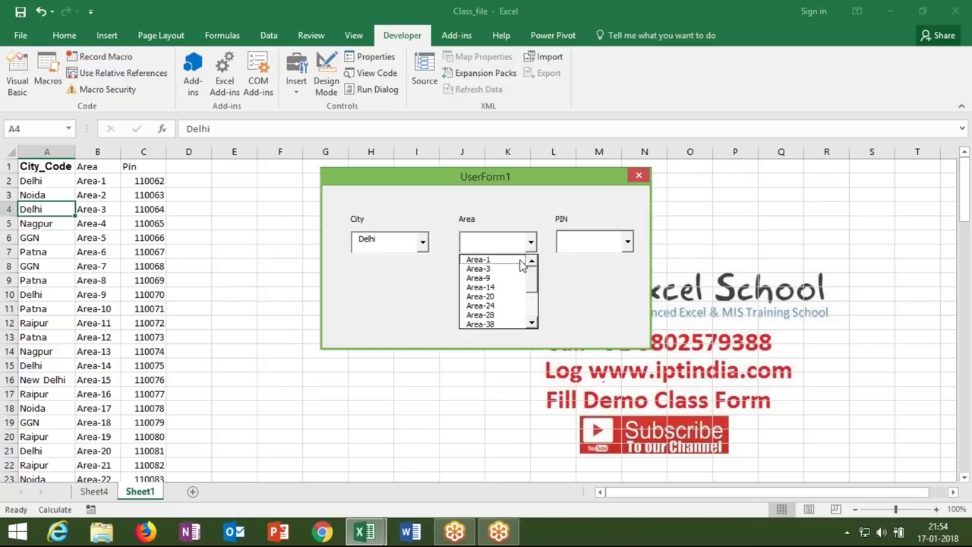
pyautogui.click(513, 261)
pyautogui.click(622, 246)
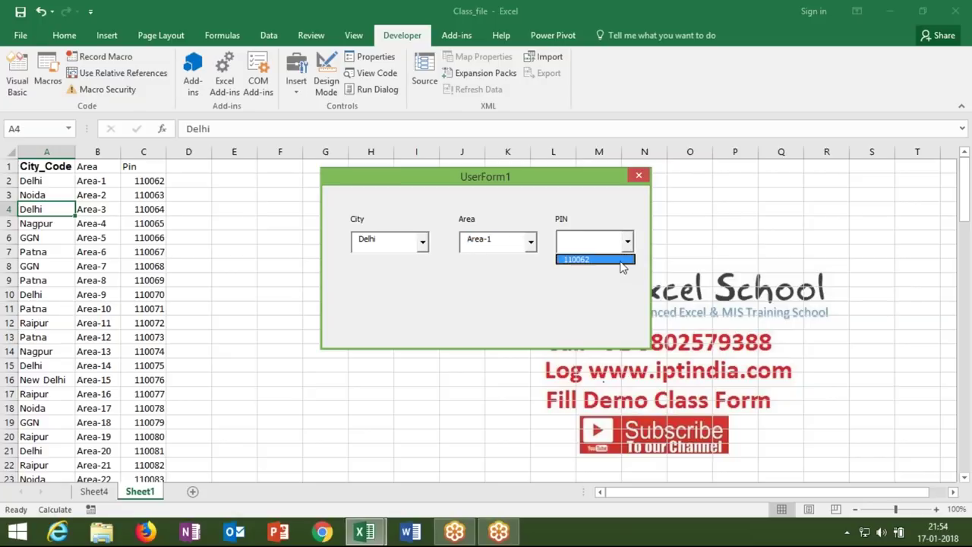
pyautogui.click(619, 260)
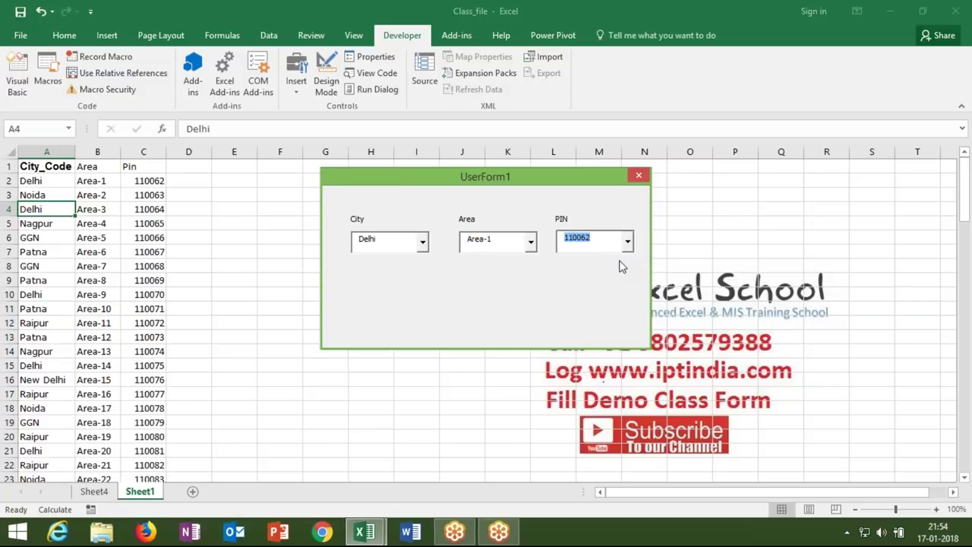
# Close the test form and bring the UserForm_Initialize routine into view.
pyautogui.click(639, 177)
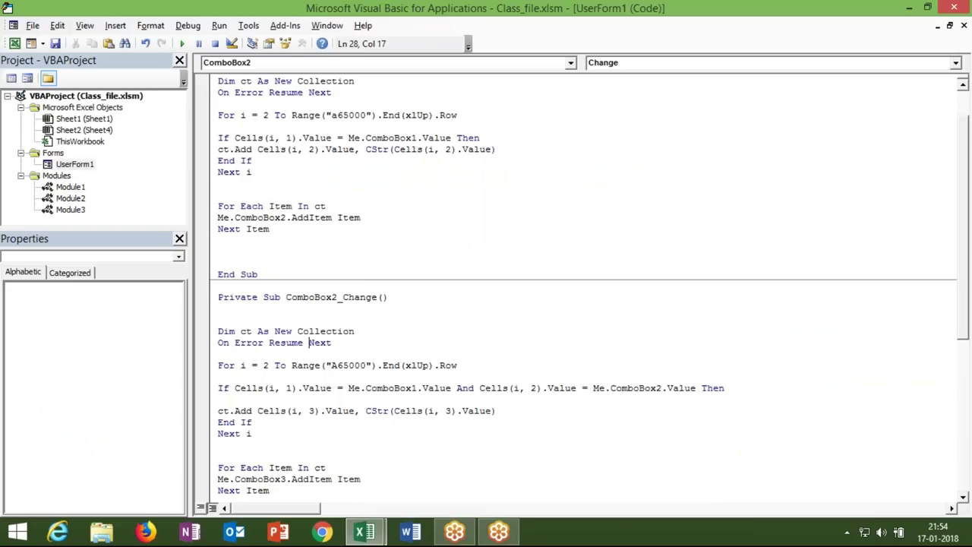
pyautogui.press('Down')
pyautogui.press('Down')
pyautogui.press('Down')
pyautogui.press('Down')
pyautogui.press('Down')
pyautogui.press('Down')
pyautogui.press('Down')
pyautogui.press('Down')
pyautogui.press('Down')
pyautogui.press('Down')
pyautogui.press('Up')
pyautogui.press('Up')
pyautogui.press('Up')
# Compare the Initialize code against the workbook's City_Code and Area columns, then return to the editor.
pyautogui.hotkey('alt', 'Tab')
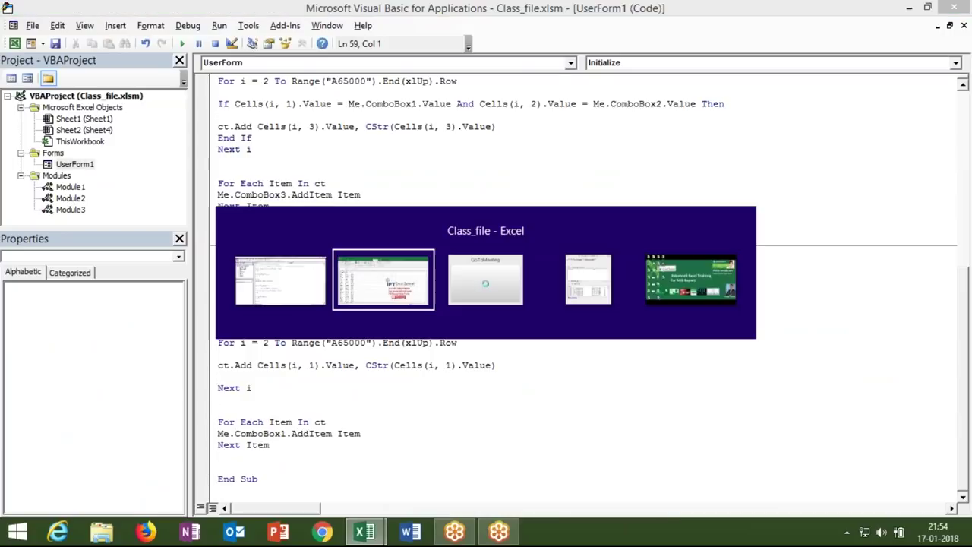
pyautogui.click(46, 151)
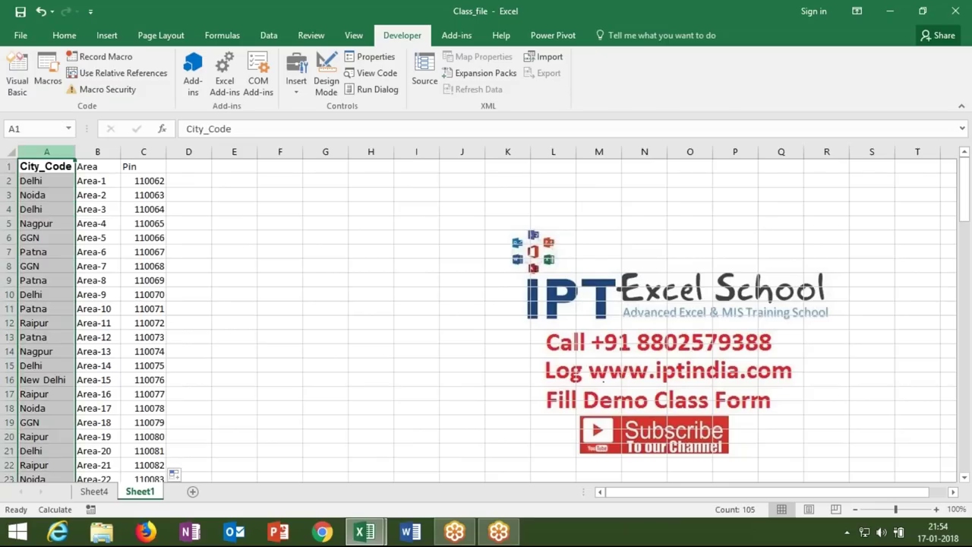
pyautogui.hotkey('alt', 'Tab')
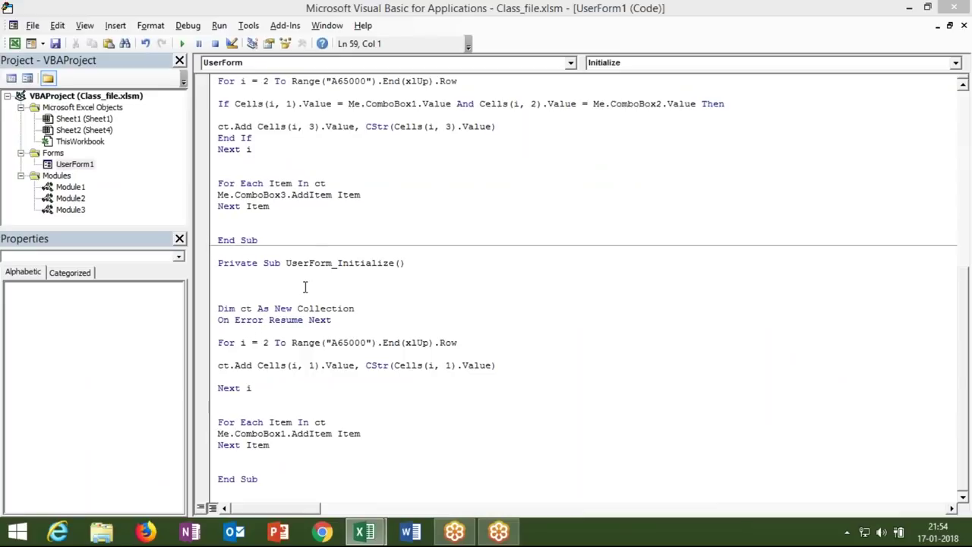
pyautogui.click(312, 262)
pyautogui.click(353, 263)
pyautogui.hotkey('alt', 'Tab')
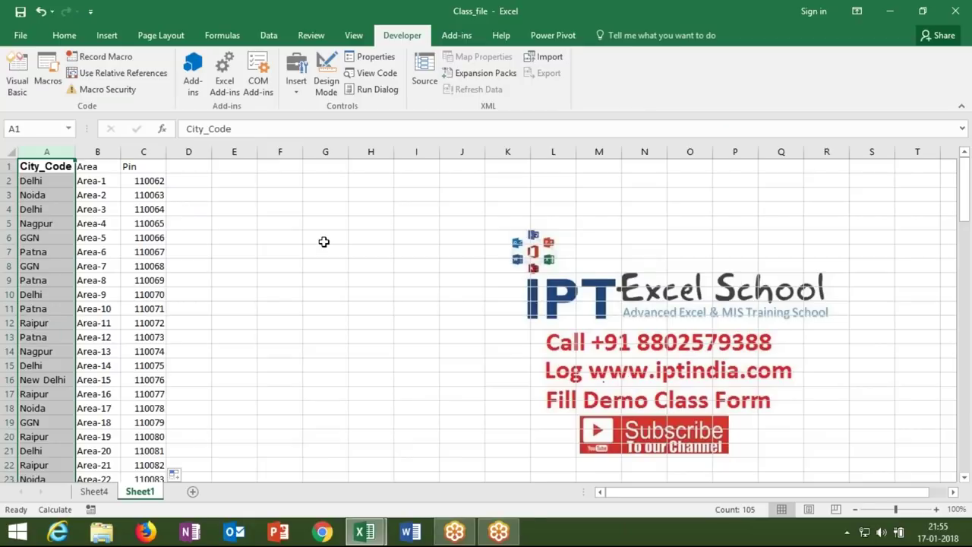
pyautogui.press('Right')
pyautogui.hotkey('ctrl', 'space')
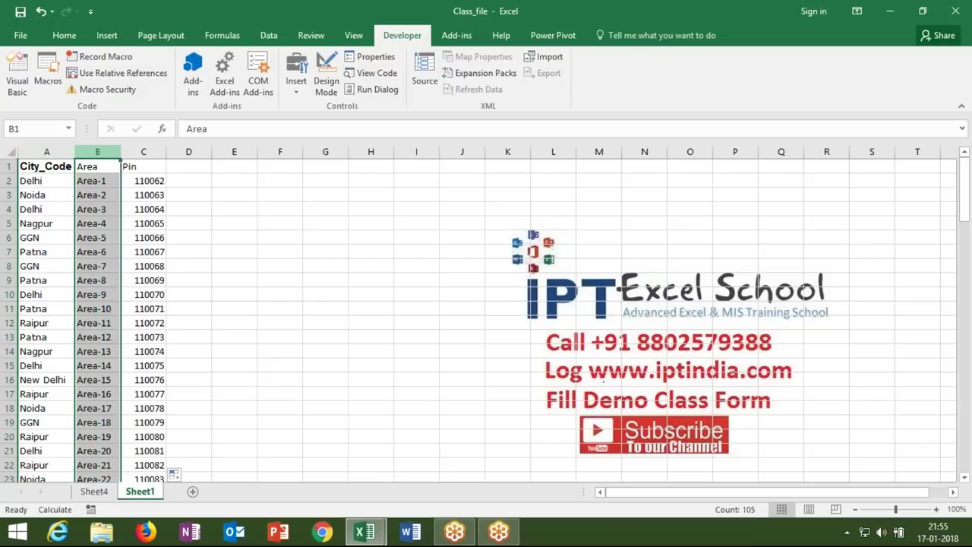
pyautogui.hotkey('alt', 'F11')
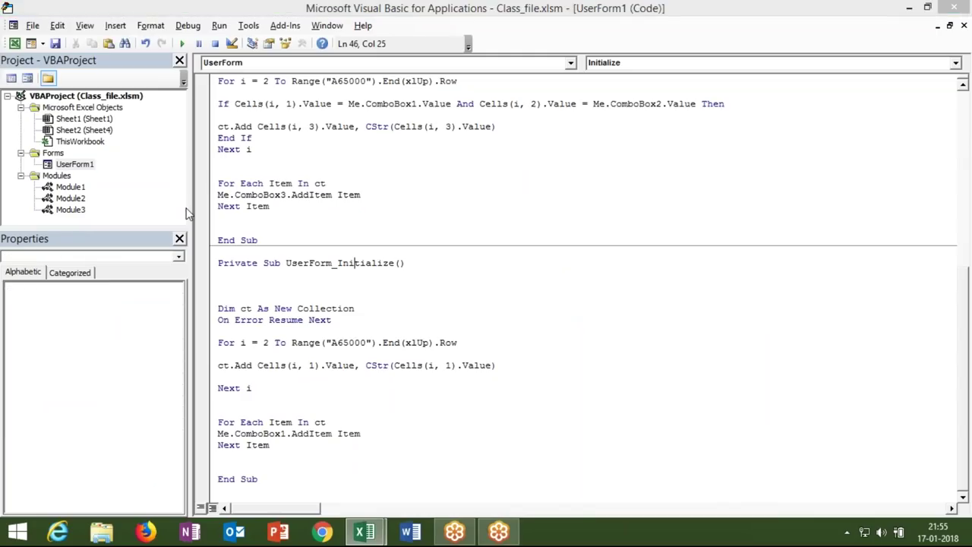
pyautogui.doubleClick(277, 309)
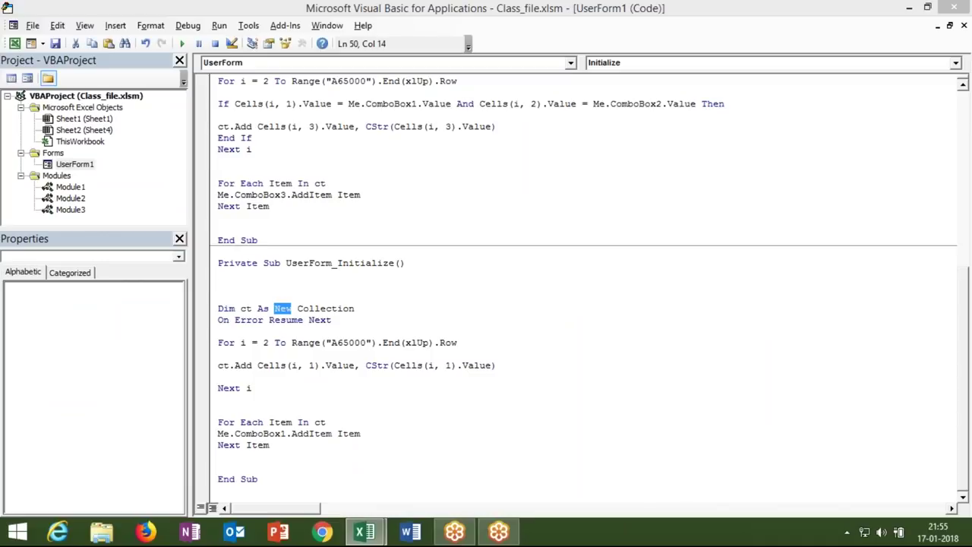
pyautogui.doubleClick(324, 309)
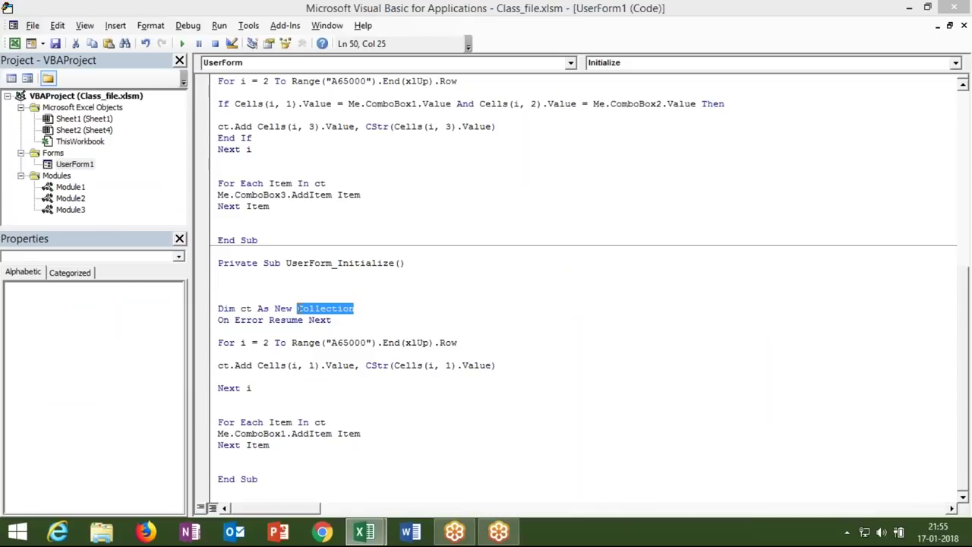
pyautogui.click(253, 343)
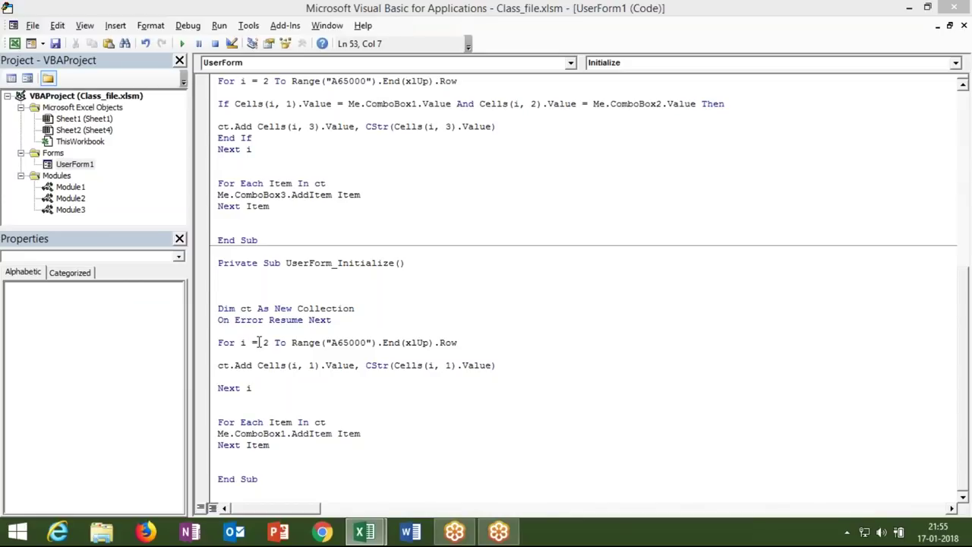
pyautogui.click(229, 365)
pyautogui.click(298, 367)
pyautogui.click(388, 365)
pyautogui.doubleClick(222, 320)
pyautogui.doubleClick(224, 366)
pyautogui.click(247, 421)
pyautogui.click(251, 433)
pyautogui.press('Up')
pyautogui.press('Up')
pyautogui.press('Up')
pyautogui.press('Up')
pyautogui.press('Up')
pyautogui.press('Up')
pyautogui.press('Up')
pyautogui.press('Up')
pyautogui.press('Up')
pyautogui.press('Up')
pyautogui.press('Up')
pyautogui.press('Up')
pyautogui.press('Down')
pyautogui.press('Down')
pyautogui.press('Down')
pyautogui.press('Down')
pyautogui.press('Down')
pyautogui.press('Down')
pyautogui.press('Up')
pyautogui.press('Up')
pyautogui.press('Up')
pyautogui.press('Home')
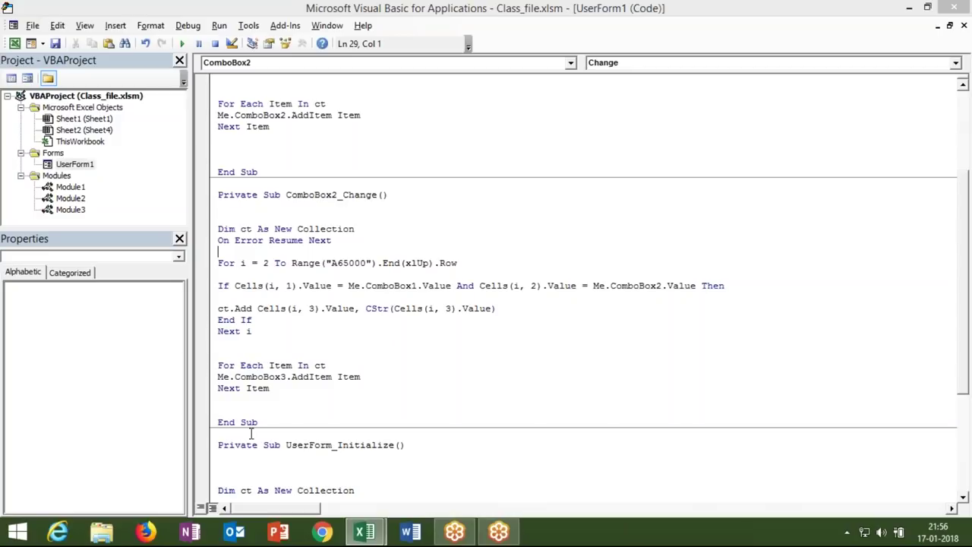
# Review ComboBox1_Change's Cells(i, 1) = Me.ComboBox1 check and its ct.Add and ComboBox2 lines.
pyautogui.press('Up')
pyautogui.press('Up')
pyautogui.press('Up')
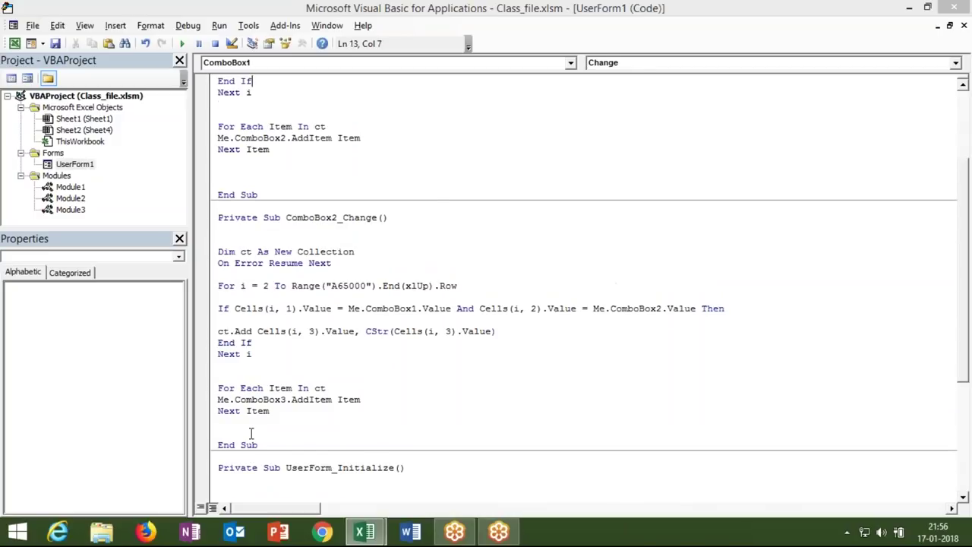
pyautogui.press('Down')
pyautogui.press('Down')
pyautogui.press('Down')
pyautogui.press('Down')
pyautogui.press('Down')
pyautogui.press('Down')
pyautogui.press('Down')
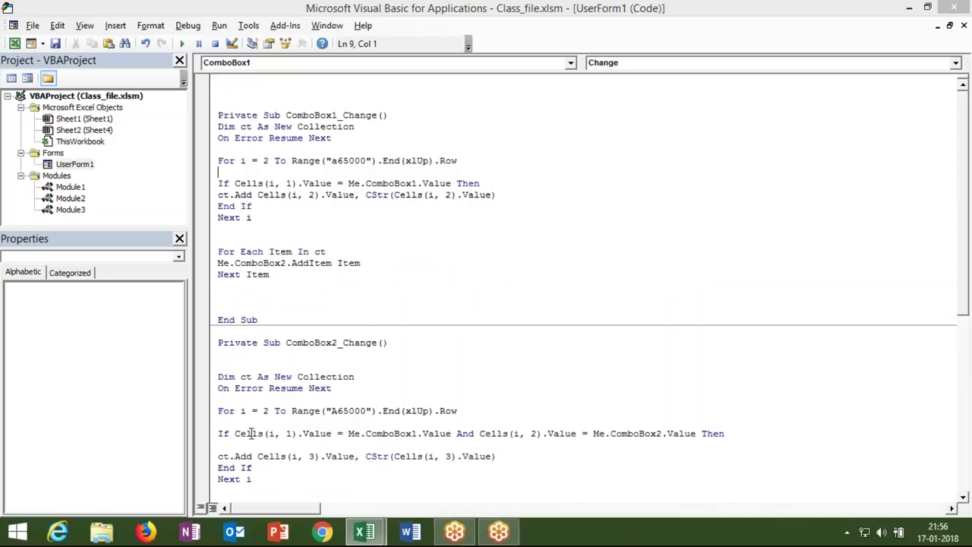
pyautogui.press('Down')
pyautogui.click(279, 183)
pyautogui.click(360, 183)
pyautogui.doubleClick(357, 183)
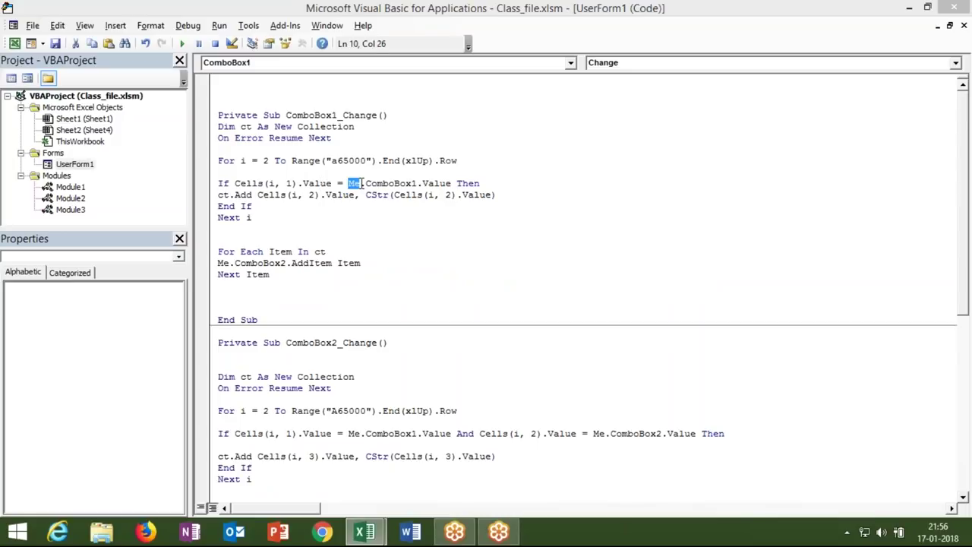
pyautogui.click(253, 195)
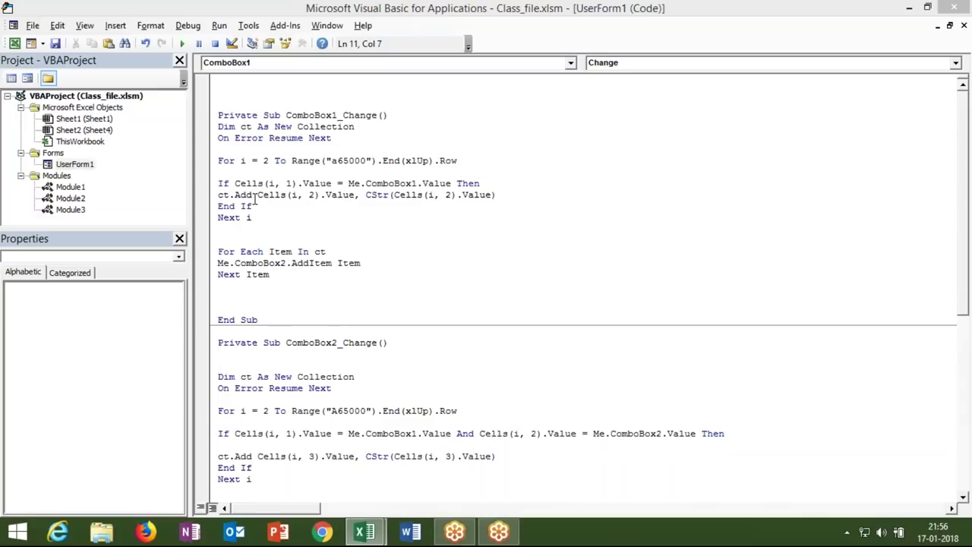
pyautogui.press('Down')
pyautogui.press('Down')
pyautogui.press('Down')
pyautogui.press('Down')
pyautogui.press('Down')
pyautogui.press('Down')
pyautogui.press('Down')
pyautogui.press('Down')
pyautogui.press('Down')
pyautogui.press('Down')
pyautogui.press('Down')
pyautogui.press('Down')
pyautogui.press('Down')
pyautogui.press('Down')
pyautogui.press('Down')
pyautogui.press('Down')
pyautogui.press('Down')
pyautogui.press('Down')
pyautogui.press('Down')
pyautogui.press('Down')
pyautogui.press('Down')
pyautogui.press('Down')
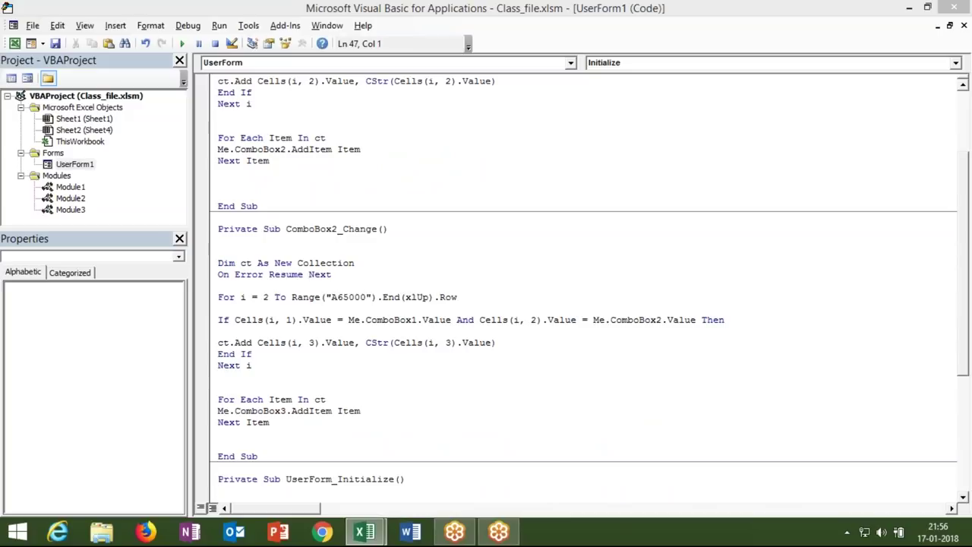
# Review ComboBox2_Change's combined city and area condition and its PIN ct.Add line.
pyautogui.doubleClick(289, 320)
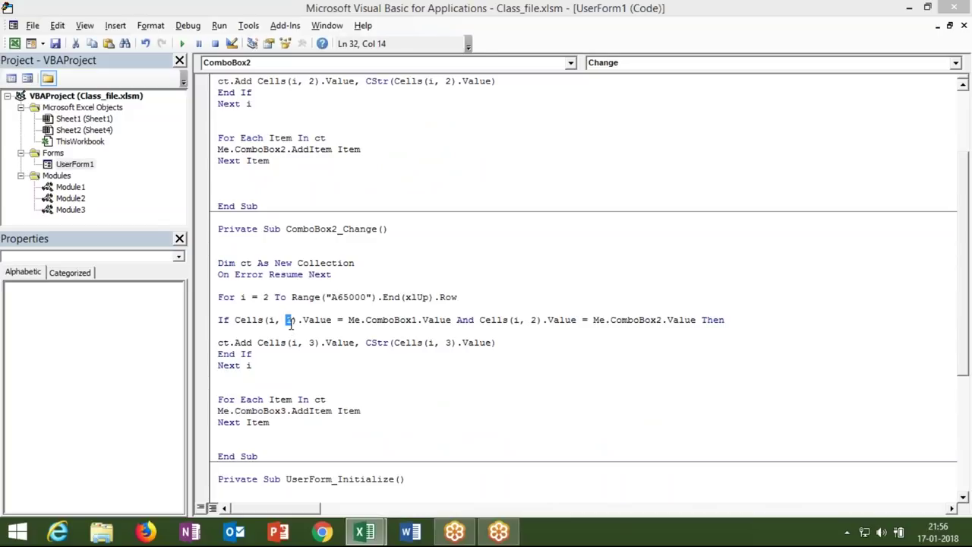
pyautogui.click(366, 319)
pyautogui.click(489, 320)
pyautogui.click(651, 322)
pyautogui.doubleClick(498, 344)
# Paste the copied ComboBox1_Change code into cell F2 of Sheet1, beside the City, Area and Pin data.
pyautogui.hotkey('ctrl', 'a')
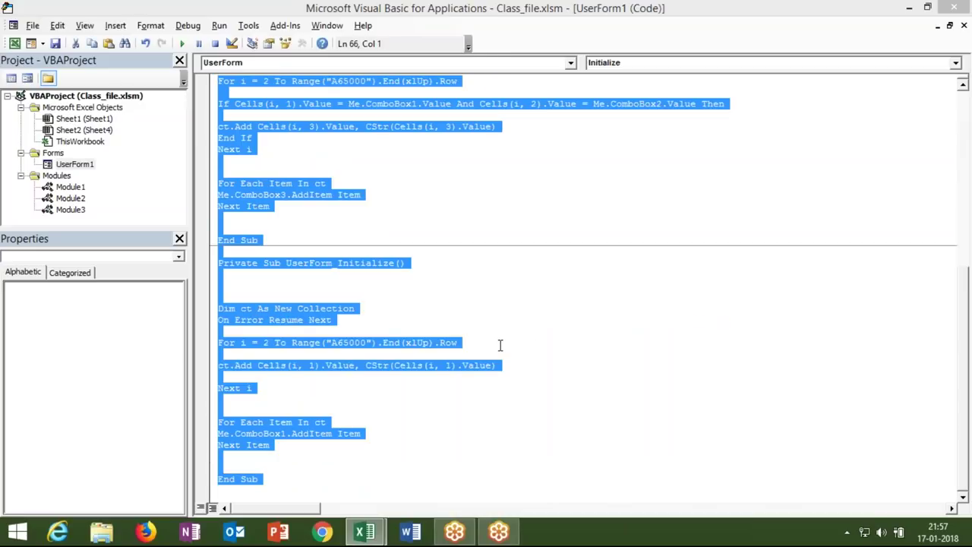
pyautogui.click(500, 346)
pyautogui.hotkey('alt', 'F11')
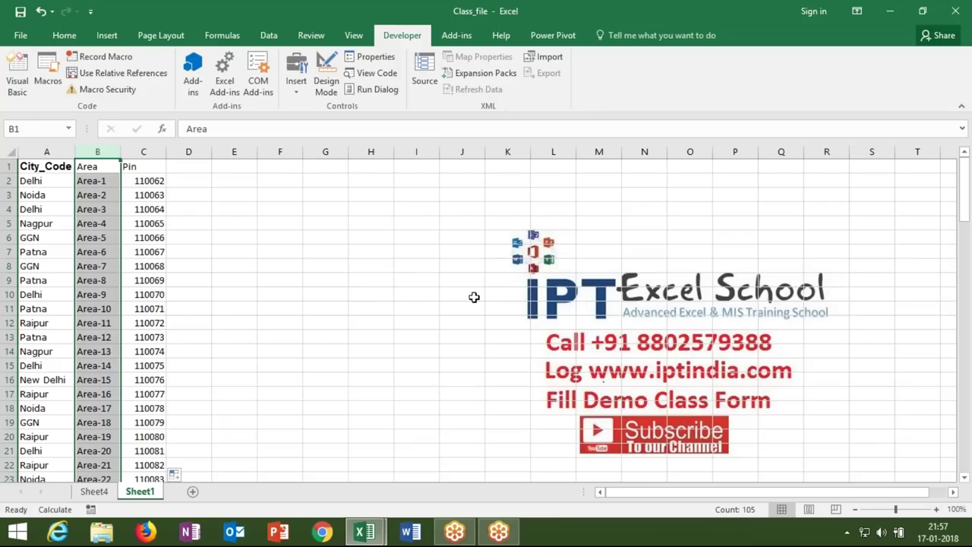
pyautogui.click(282, 179)
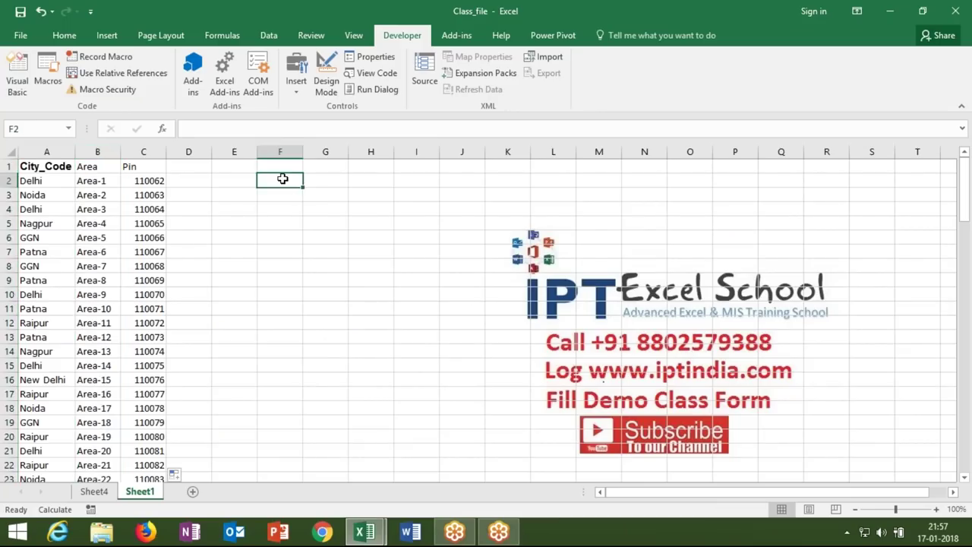
pyautogui.write('Private Sub ComboBox1_Change() Dim ct As New Collection On Error Resume Next  For i = 2 To Range("a65000").End(xlUp).Row  If Cells(i, 1).Value = Me.ComboBox1.Value Then ct.Add Cells(i, 2).Value, CStr(Cells(i, 2).Value) End If Next i   For Each Item In ct Me.ComboBox2.AddItem Item Next Item    End Sub')
pyautogui.click(221, 178)
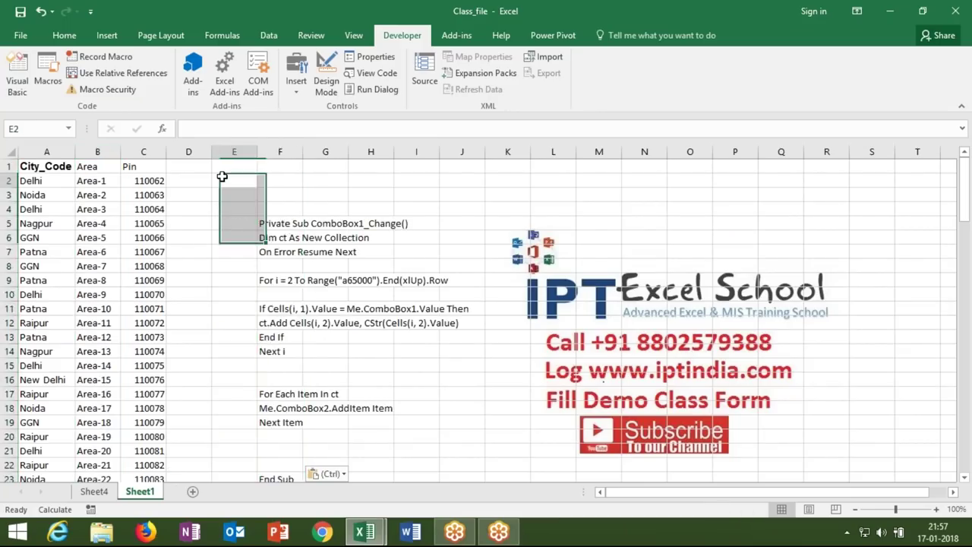
pyautogui.click(21, 38)
pyautogui.click(22, 45)
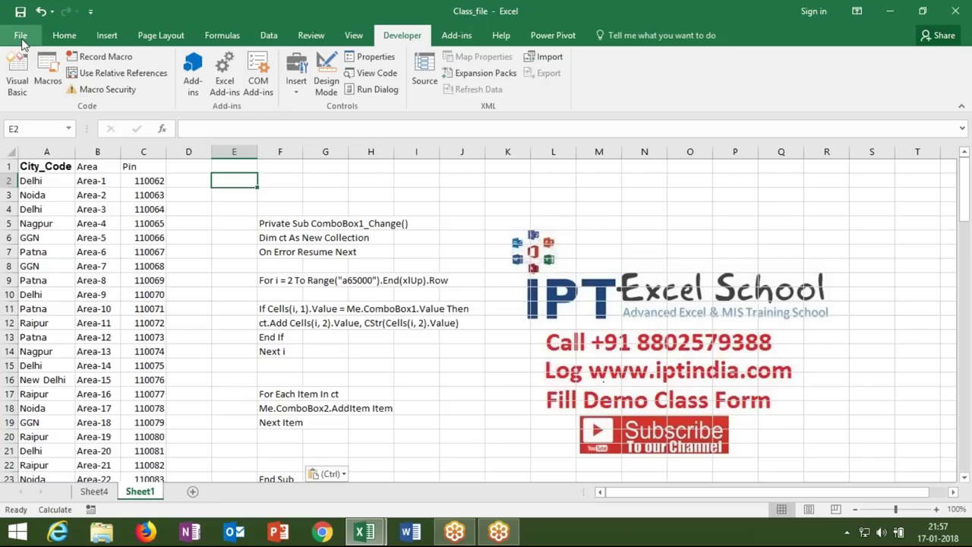
# Start Save As and browse to the D:\NEW DVD\VBA\USERFORM folder.
pyautogui.click(21, 38)
pyautogui.click(20, 42)
pyautogui.click(21, 36)
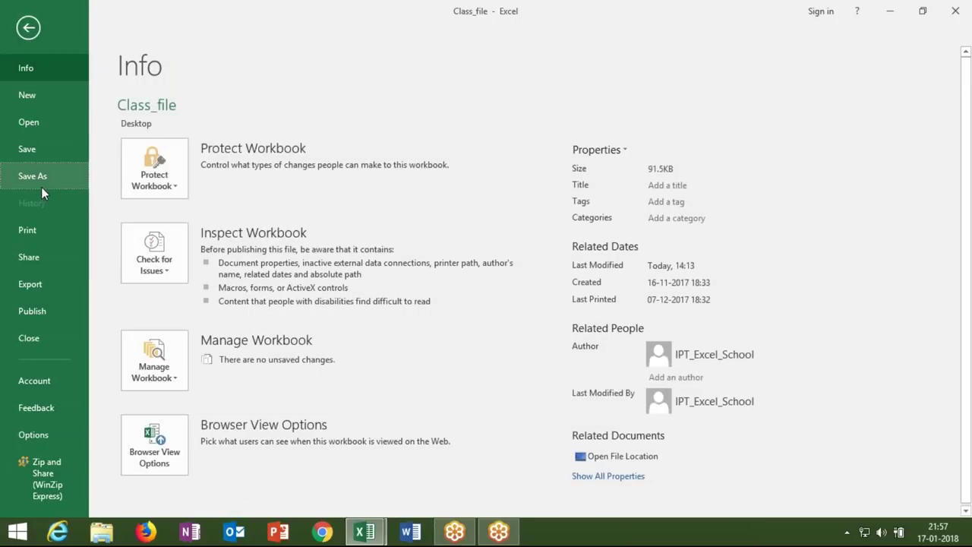
pyautogui.click(41, 186)
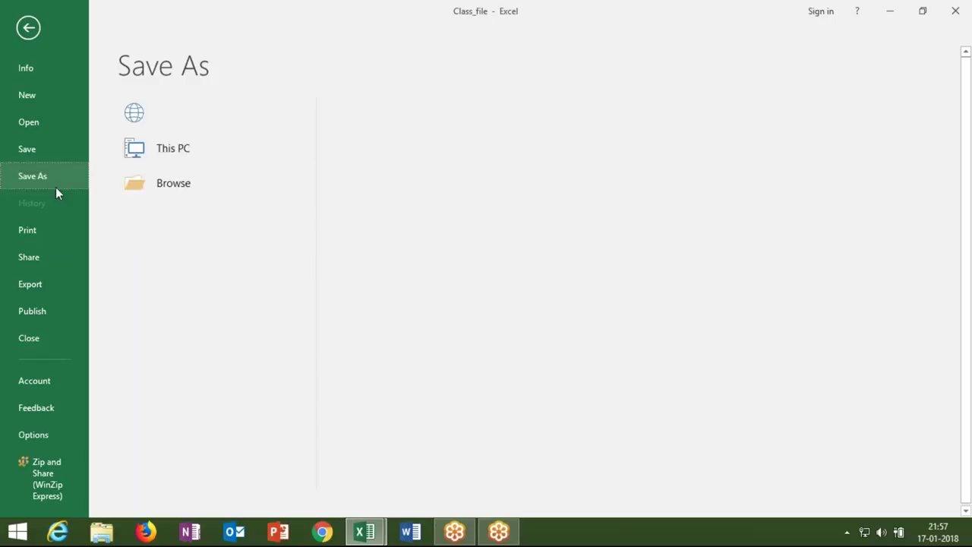
pyautogui.click(193, 222)
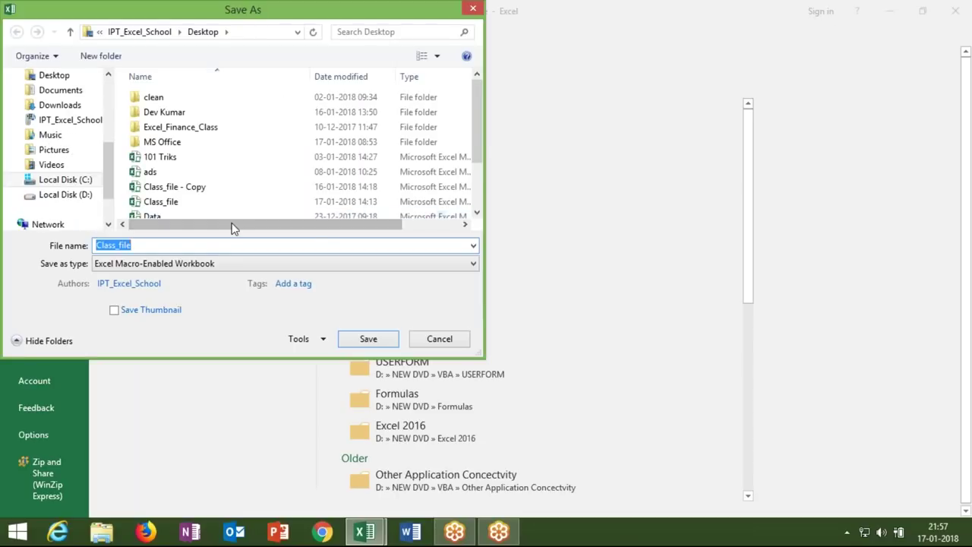
pyautogui.moveTo(479, 133)
pyautogui.mouseDown()
pyautogui.moveTo(484, 175)
pyautogui.moveTo(382, 162)
pyautogui.mouseUp()
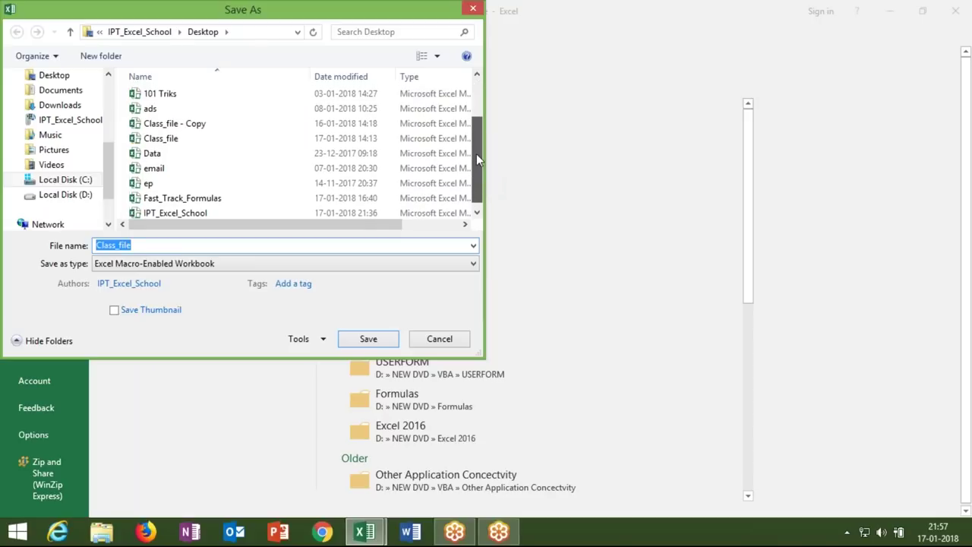
pyautogui.click(89, 201)
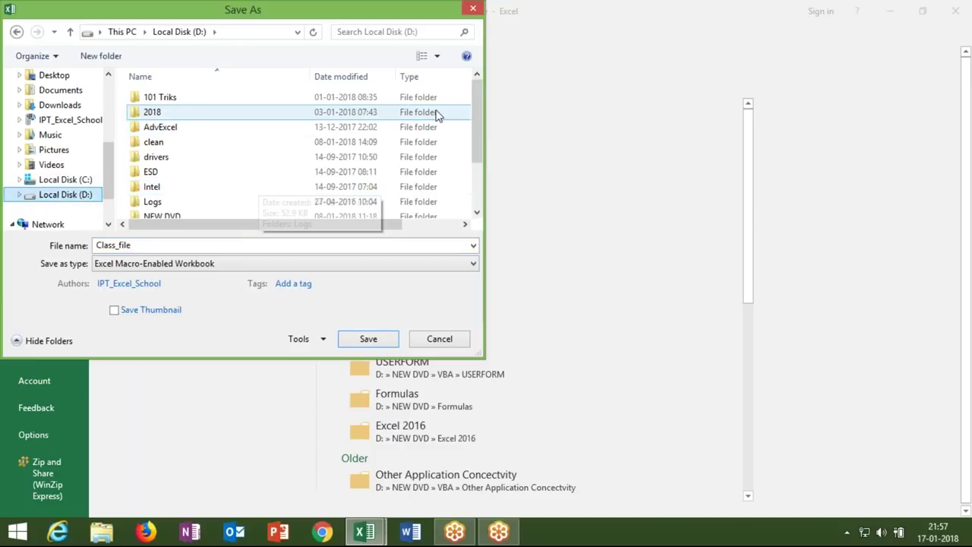
pyautogui.moveTo(479, 120); pyautogui.dragTo(481, 143)
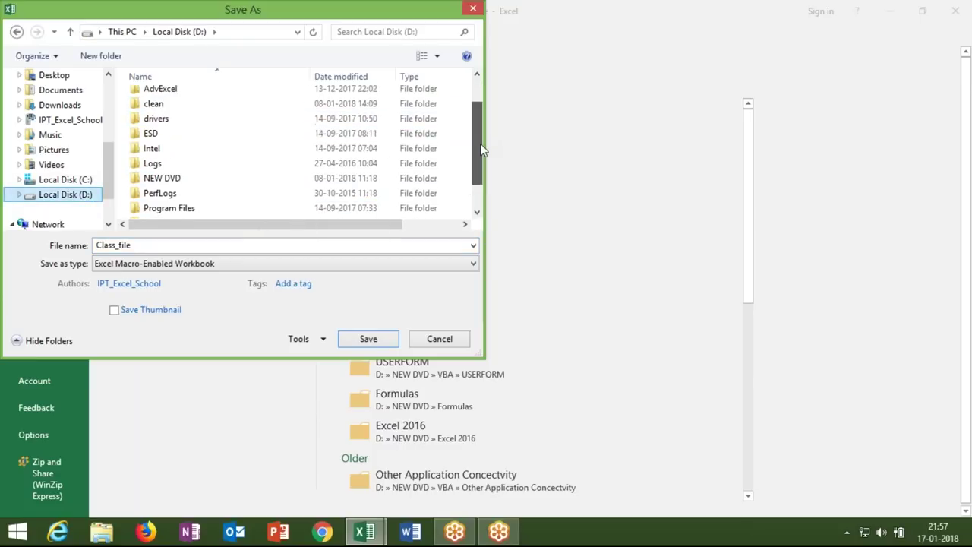
pyautogui.doubleClick(395, 178)
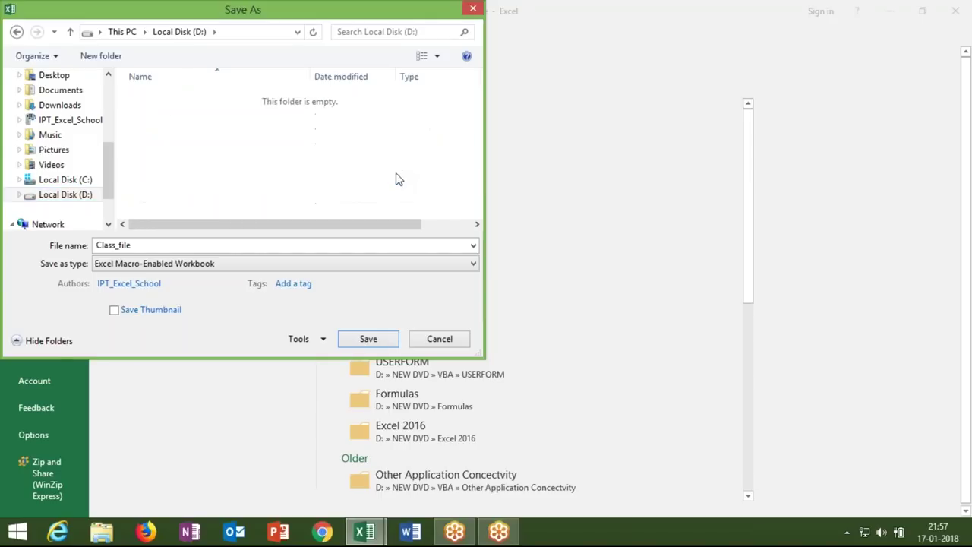
pyautogui.doubleClick(338, 190)
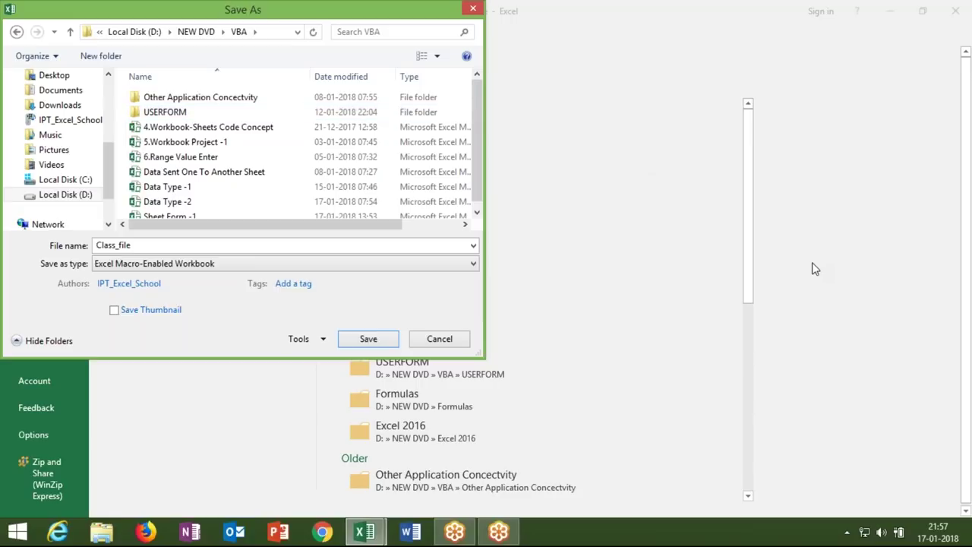
pyautogui.click(327, 116)
pyautogui.press('Return')
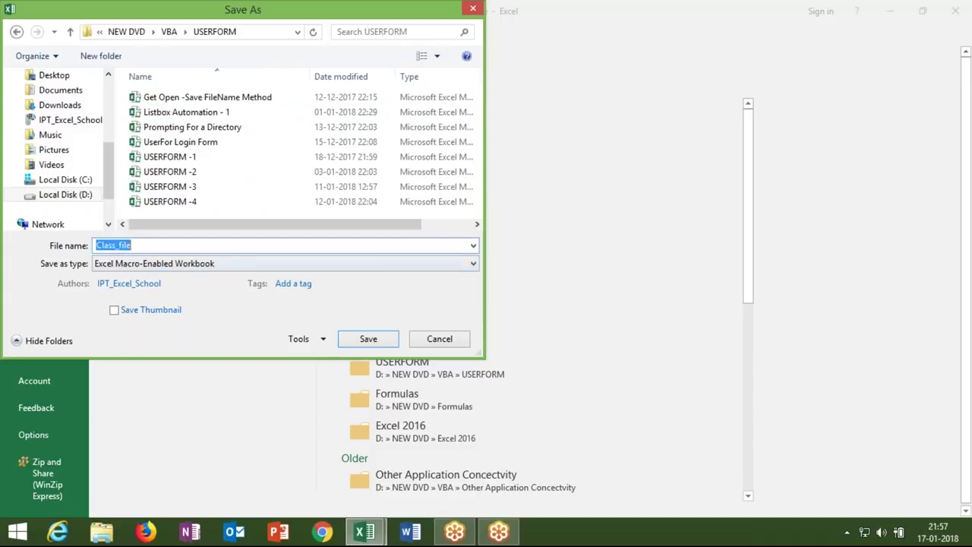
# Save the workbook there as the macro-enabled file 'Dependent Combo Box -1'.
pyautogui.write('/')
pyautogui.press('BackSpace')
pyautogui.write('Dependent Combo ')
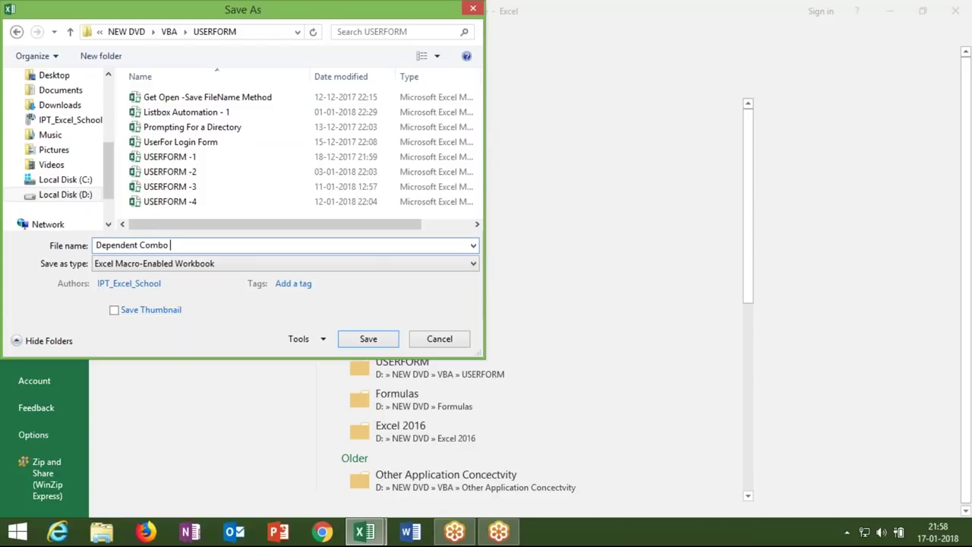
pyautogui.write('Box')
pyautogui.hotkey('ctrl', 'a')
pyautogui.press('BackSpace')
pyautogui.write('Dependent Combo Box -')
pyautogui.write('1')
pyautogui.click(367, 338)
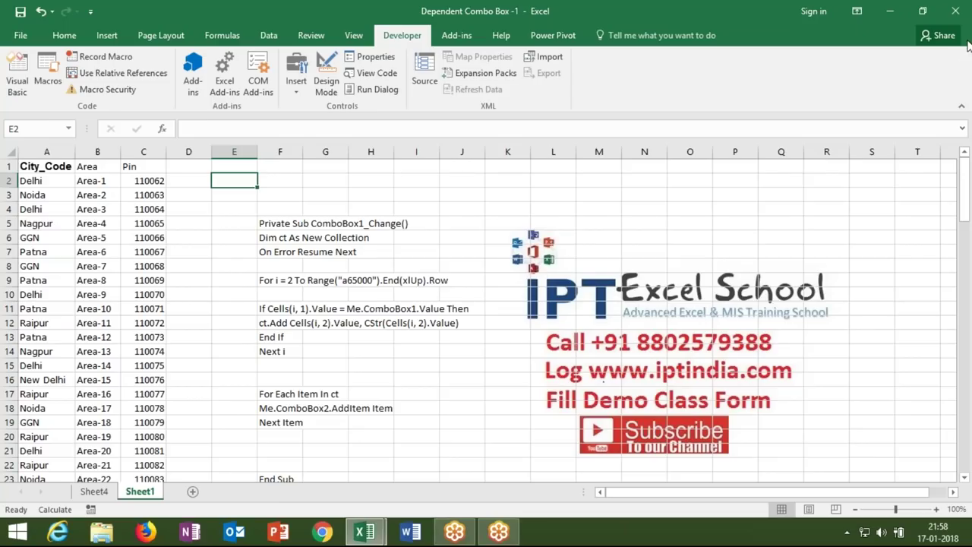
pyautogui.hotkey('alt', 'F11')
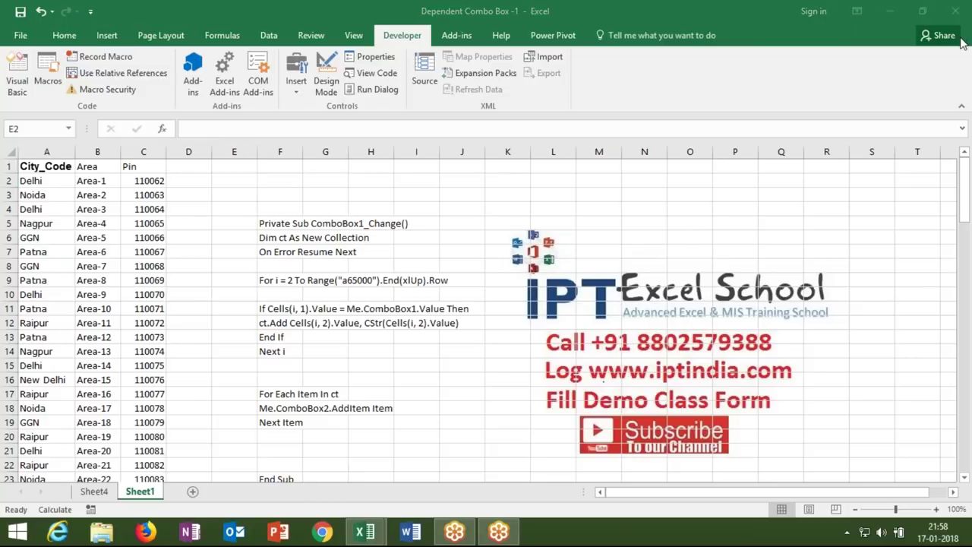